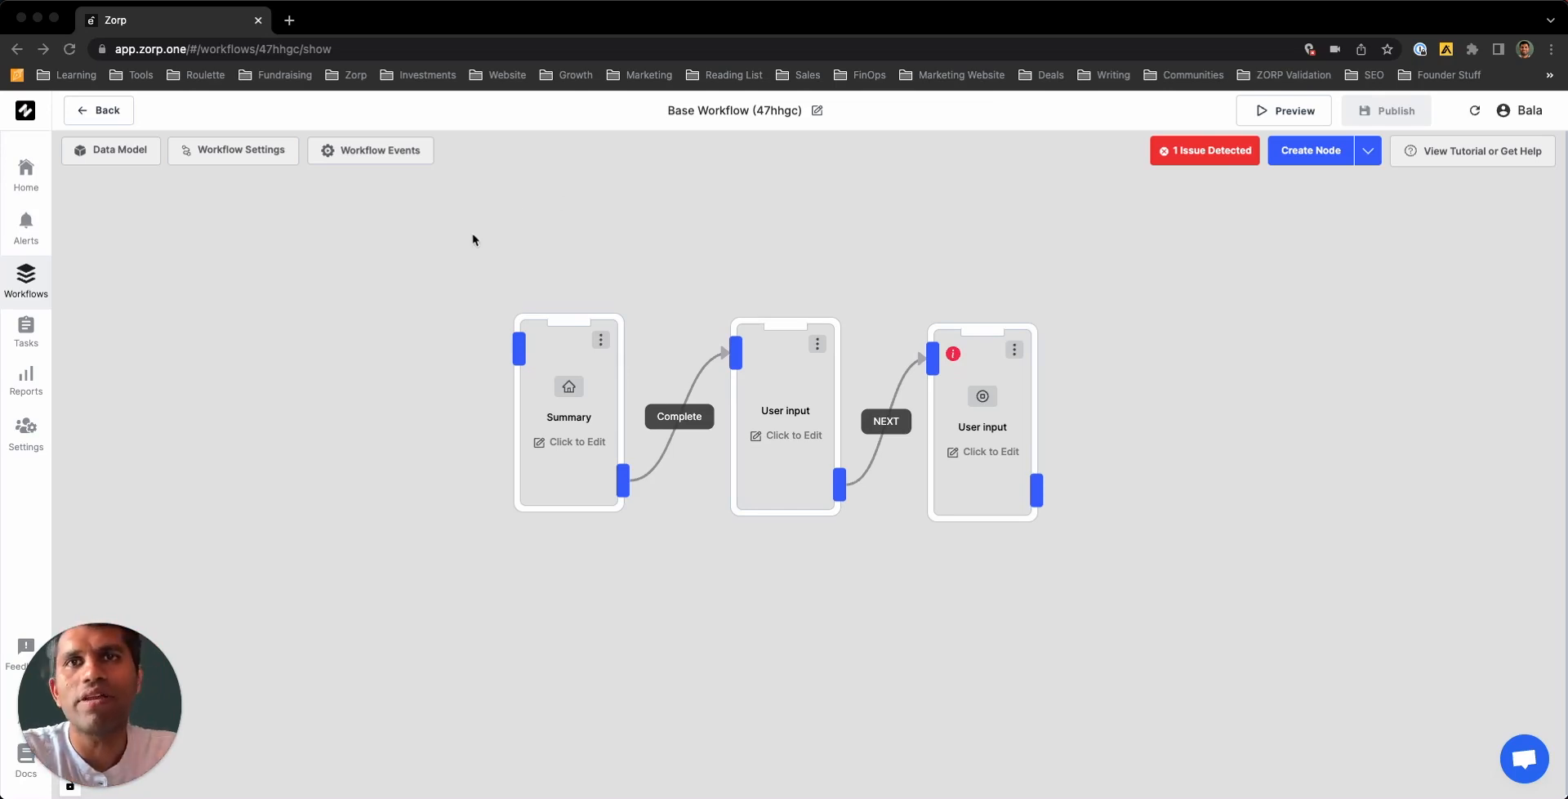
# - Create a workflow event automation under the default name New Automation and set its trigger to On Task Delete
pyautogui.click(361, 160)
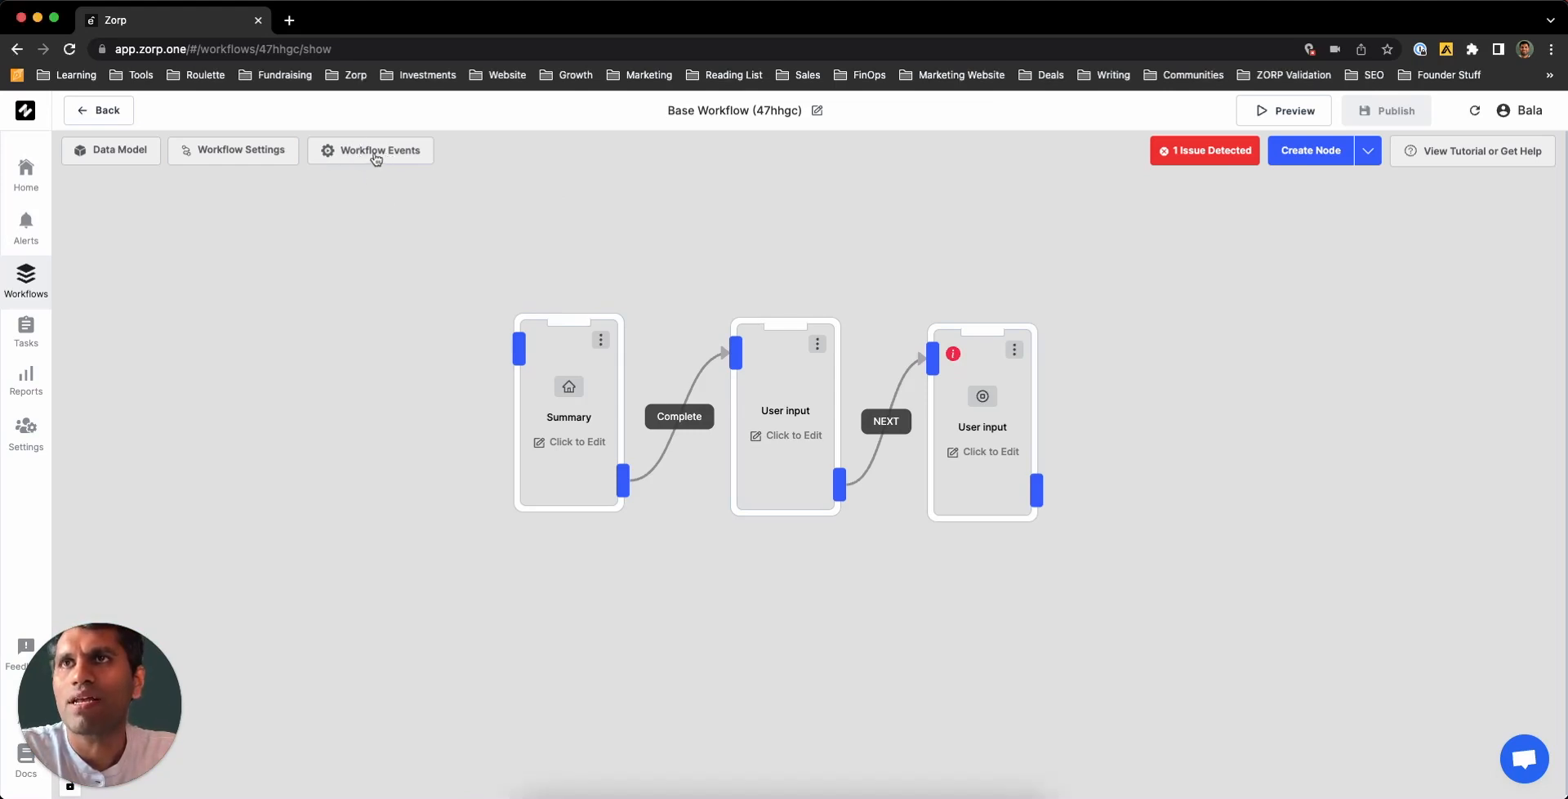
pyautogui.click(375, 154)
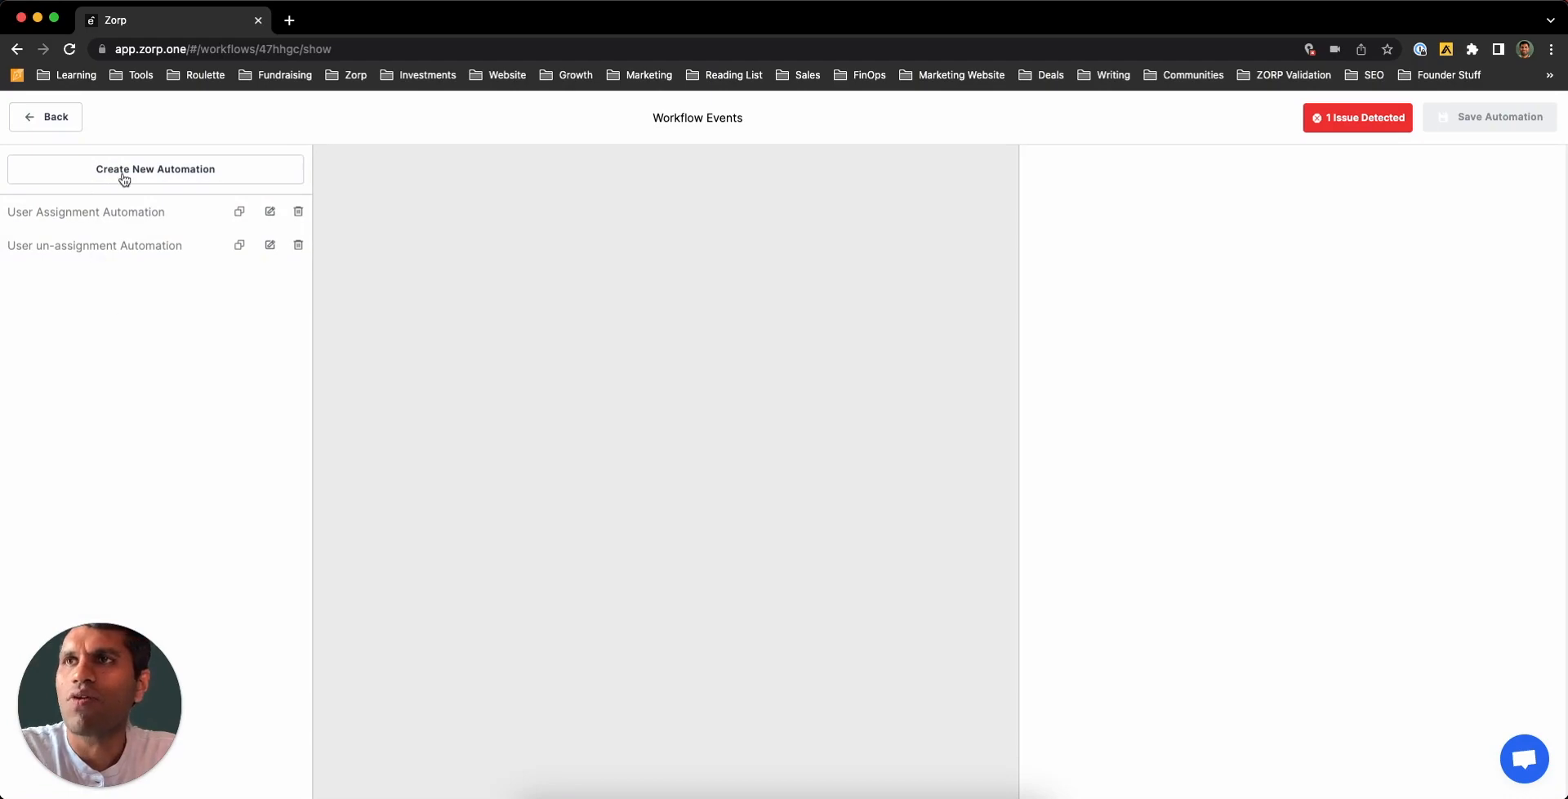
pyautogui.click(149, 163)
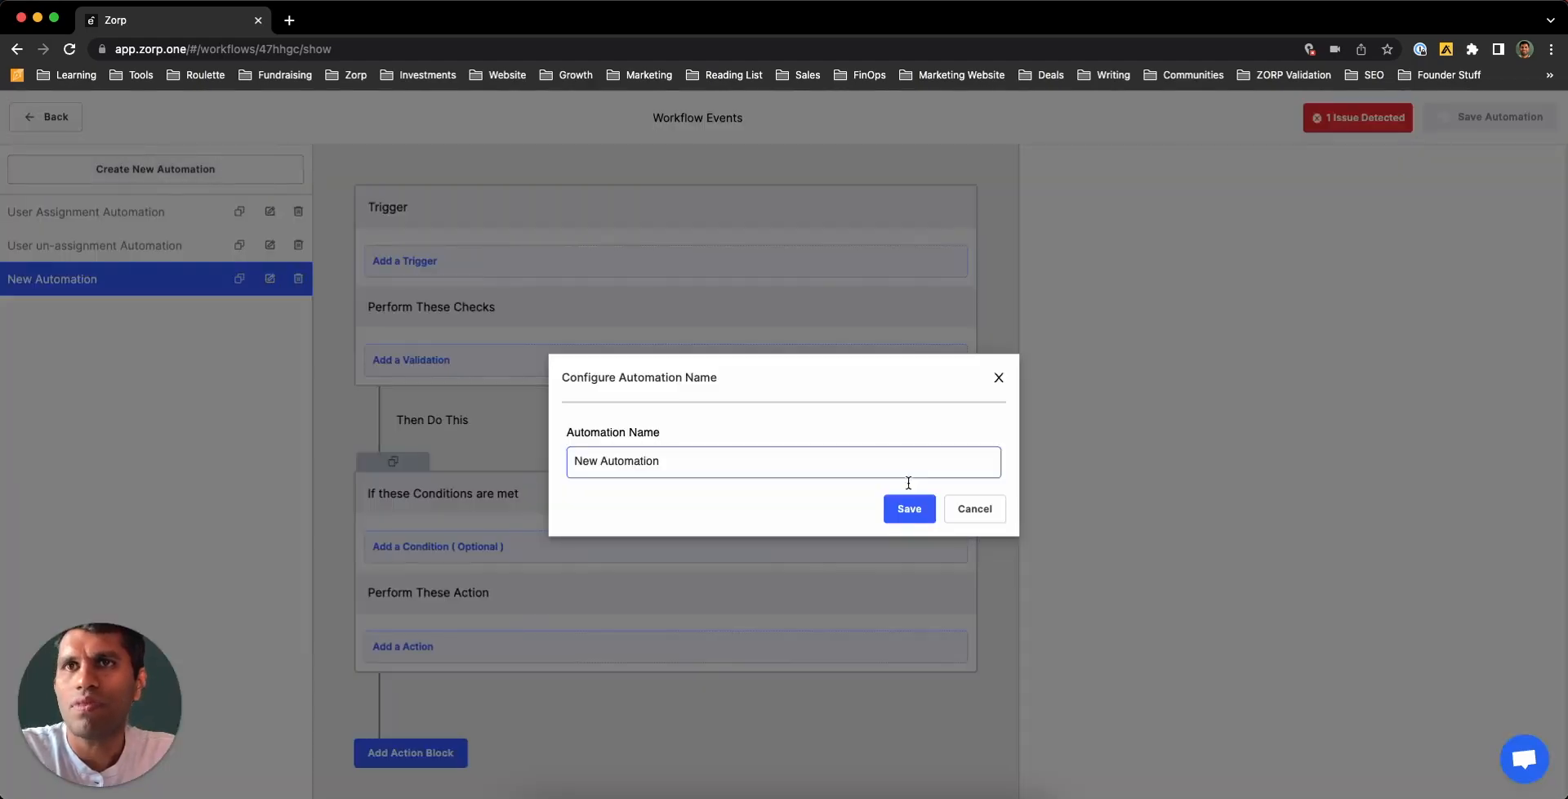
pyautogui.click(905, 511)
pyautogui.click(548, 265)
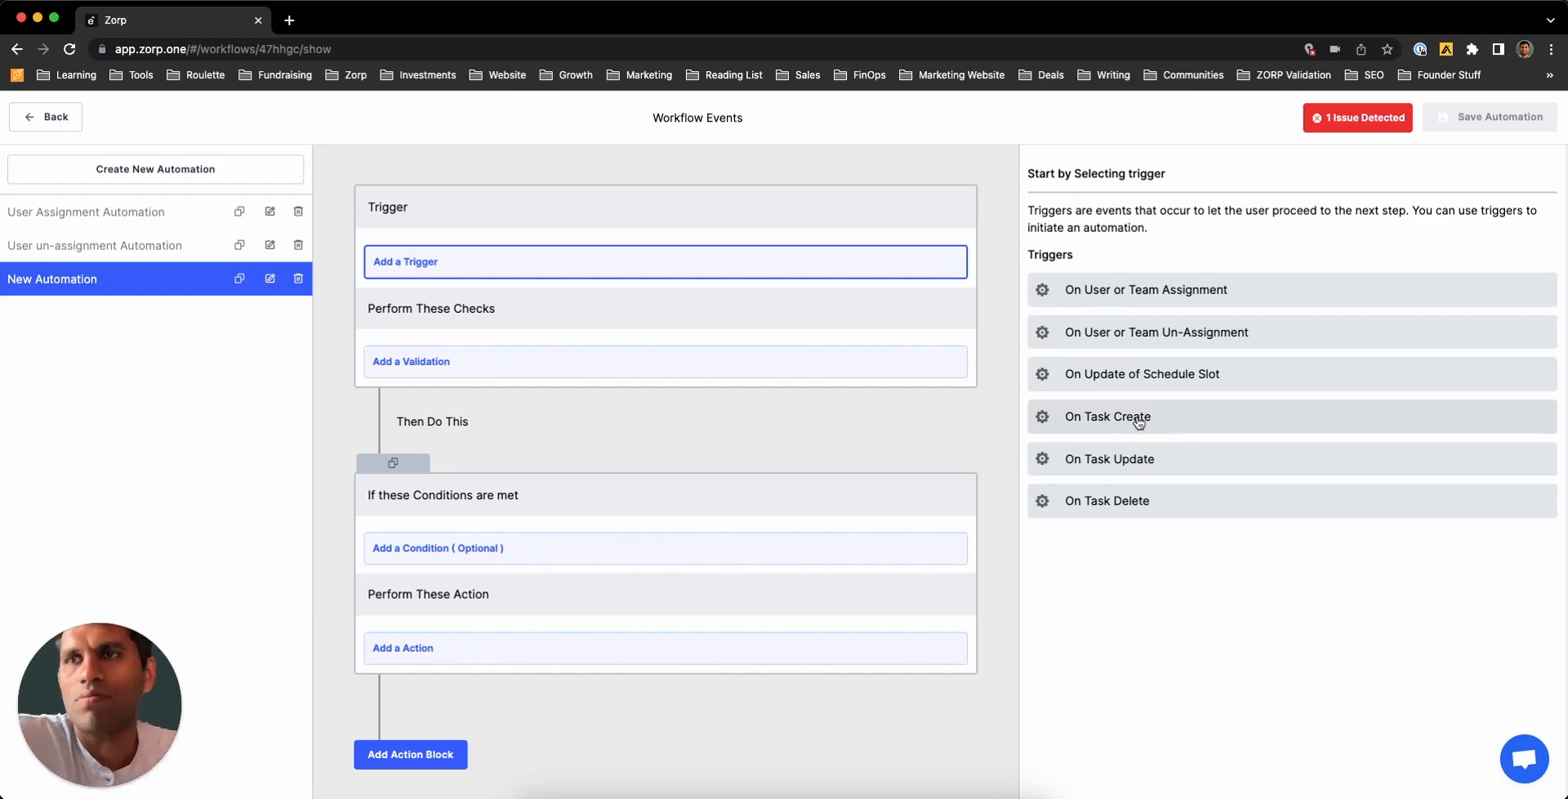
pyautogui.click(1120, 509)
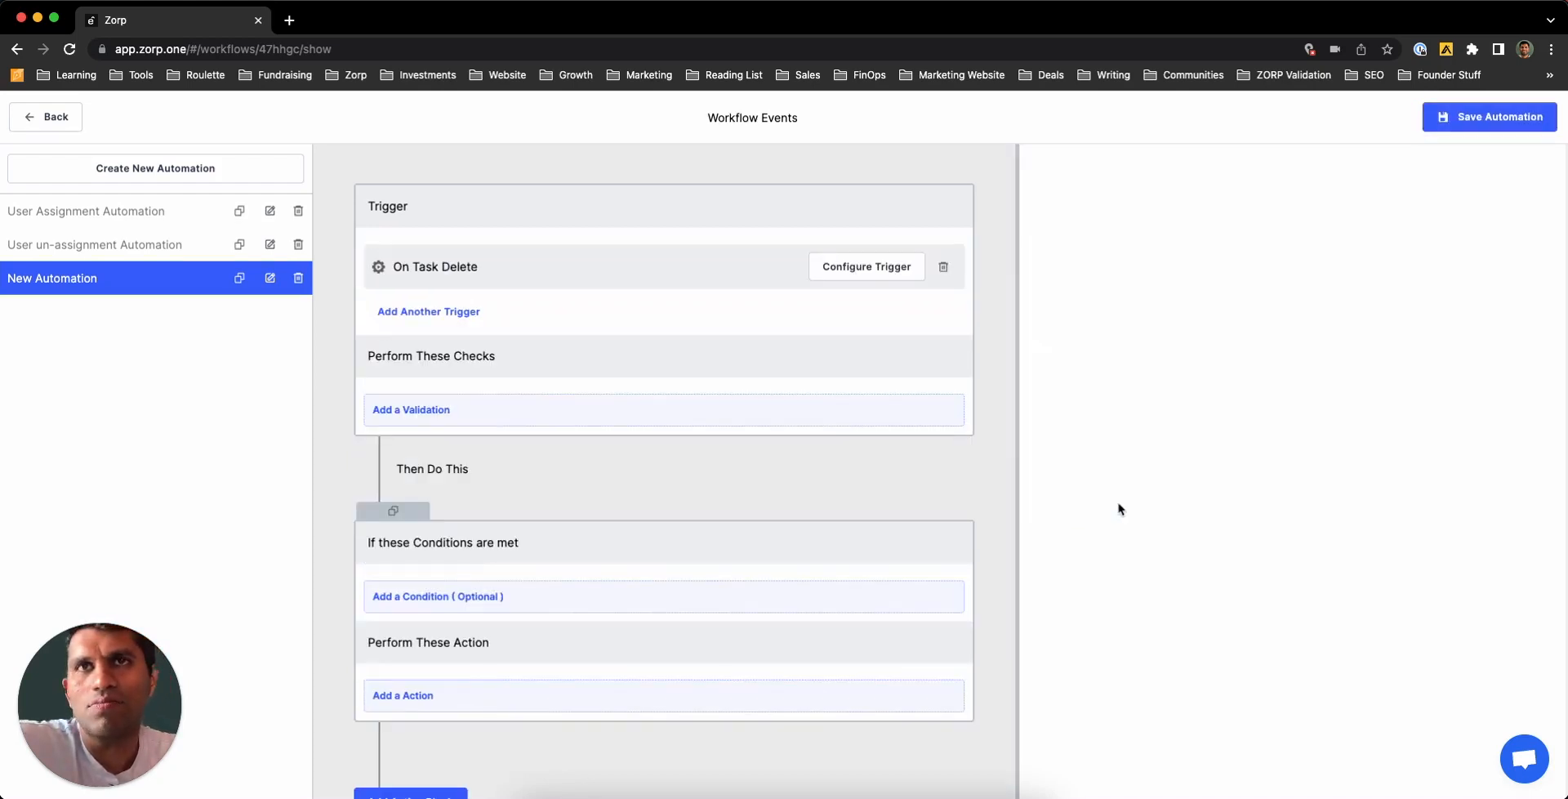
pyautogui.click(893, 266)
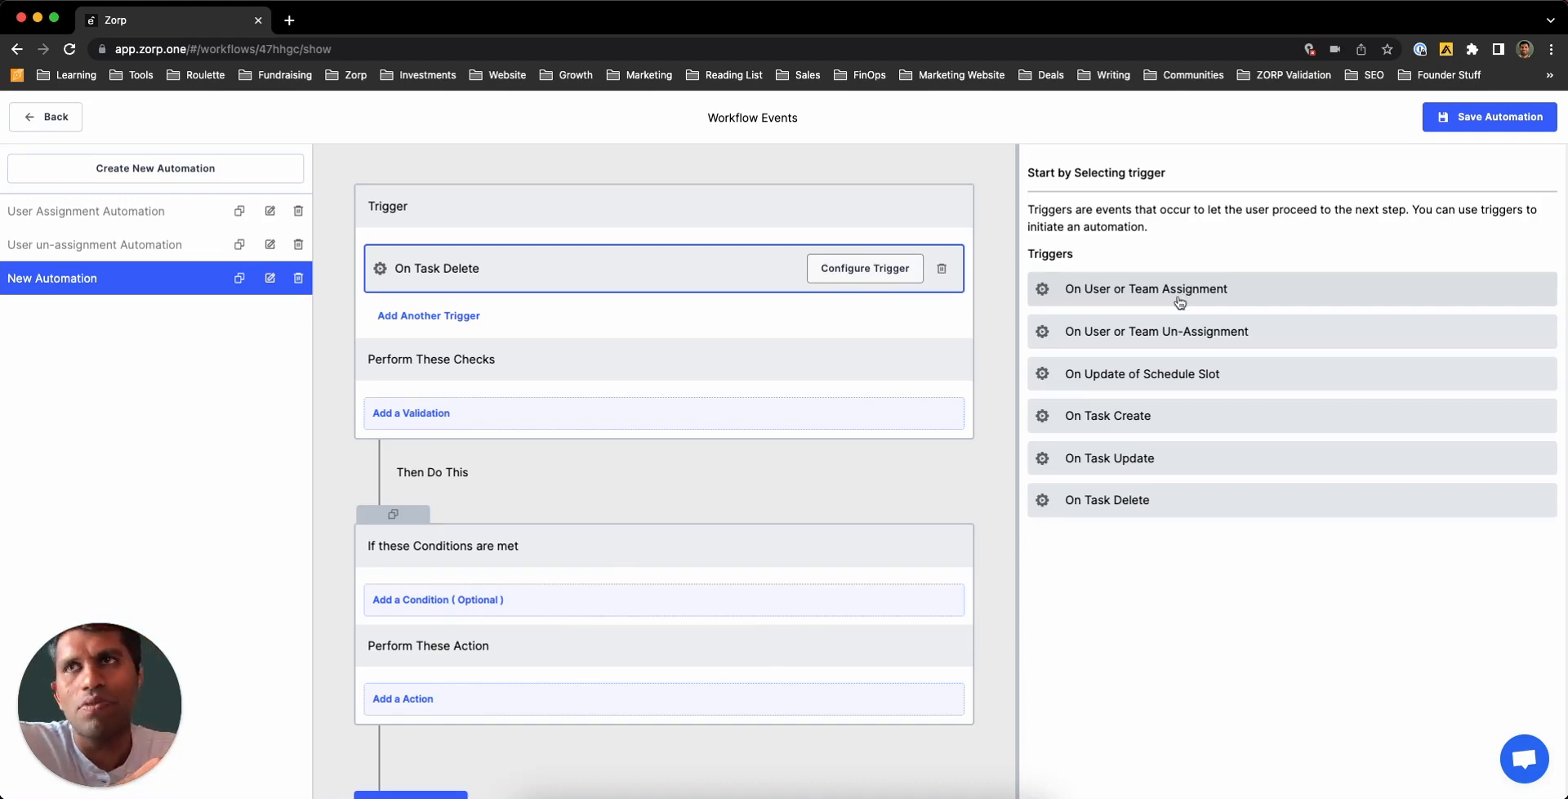
# - Change the User Assignment Automation's push notification message to "${task.taskId} has been assigned to you" and save the notification and automation
pyautogui.click(115, 212)
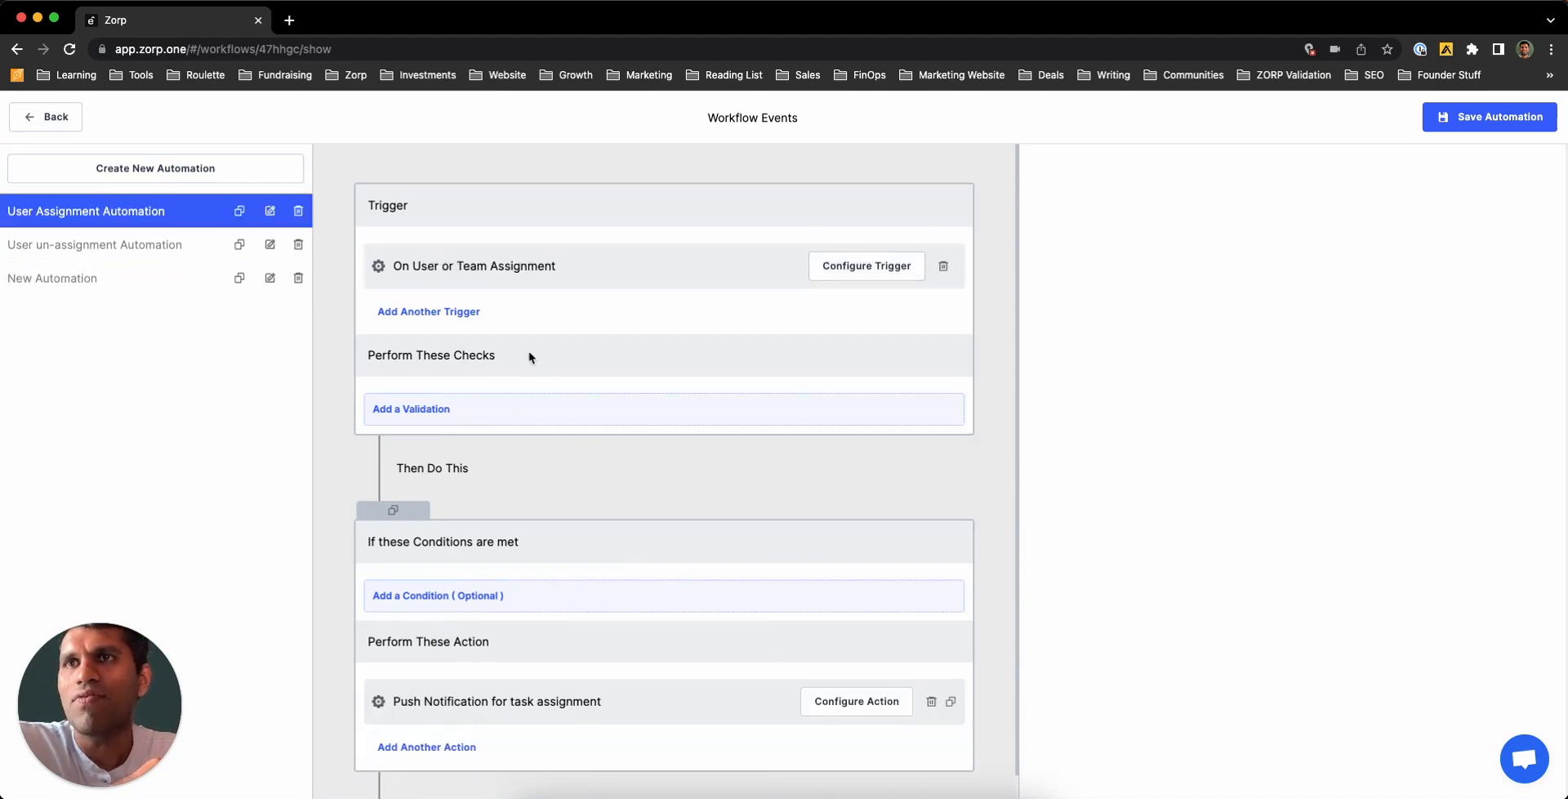
pyautogui.scroll(-1, 531, 359)
pyautogui.click(581, 221)
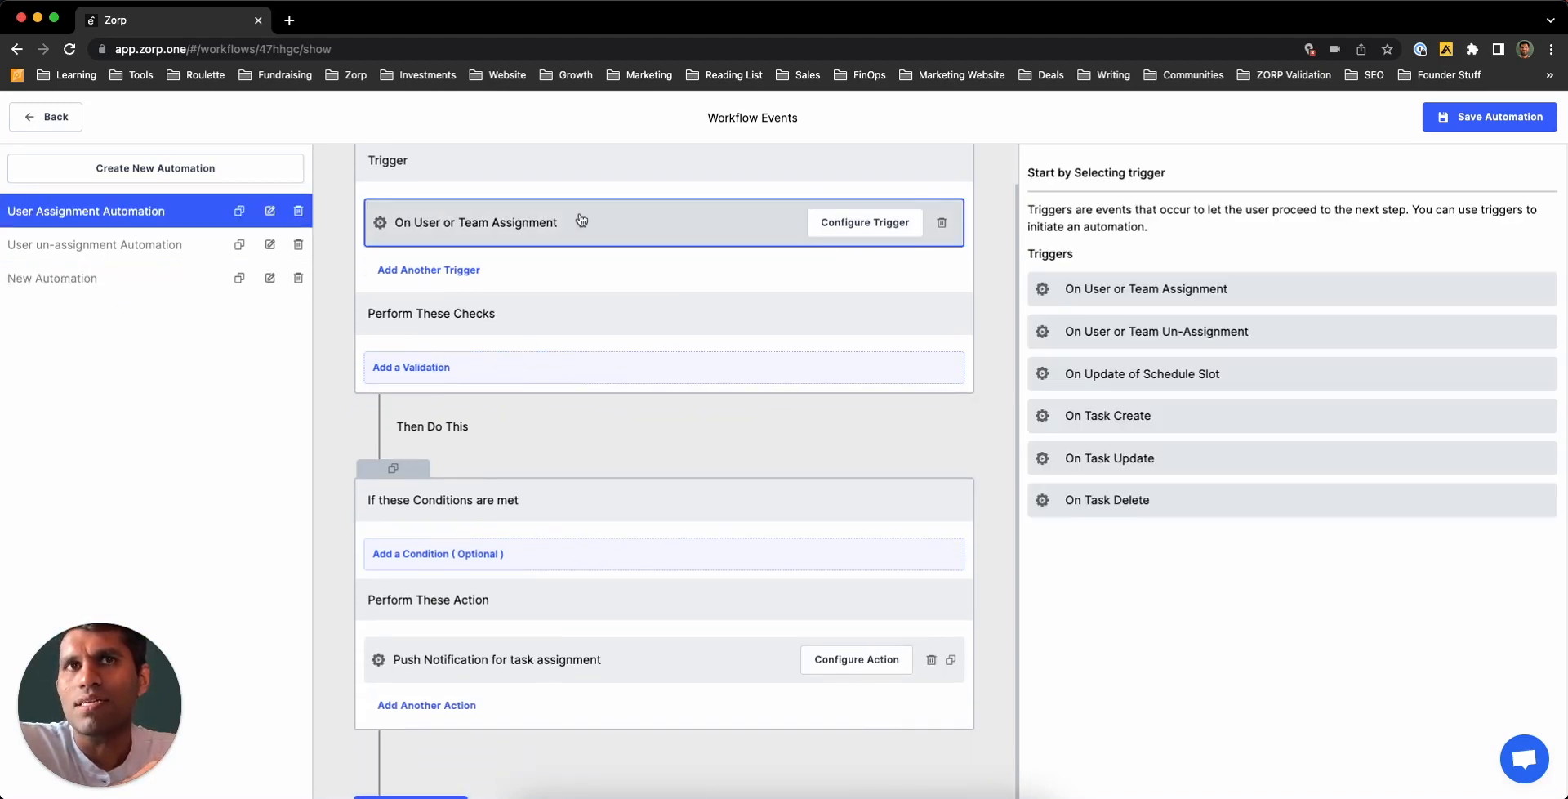
pyautogui.click(562, 660)
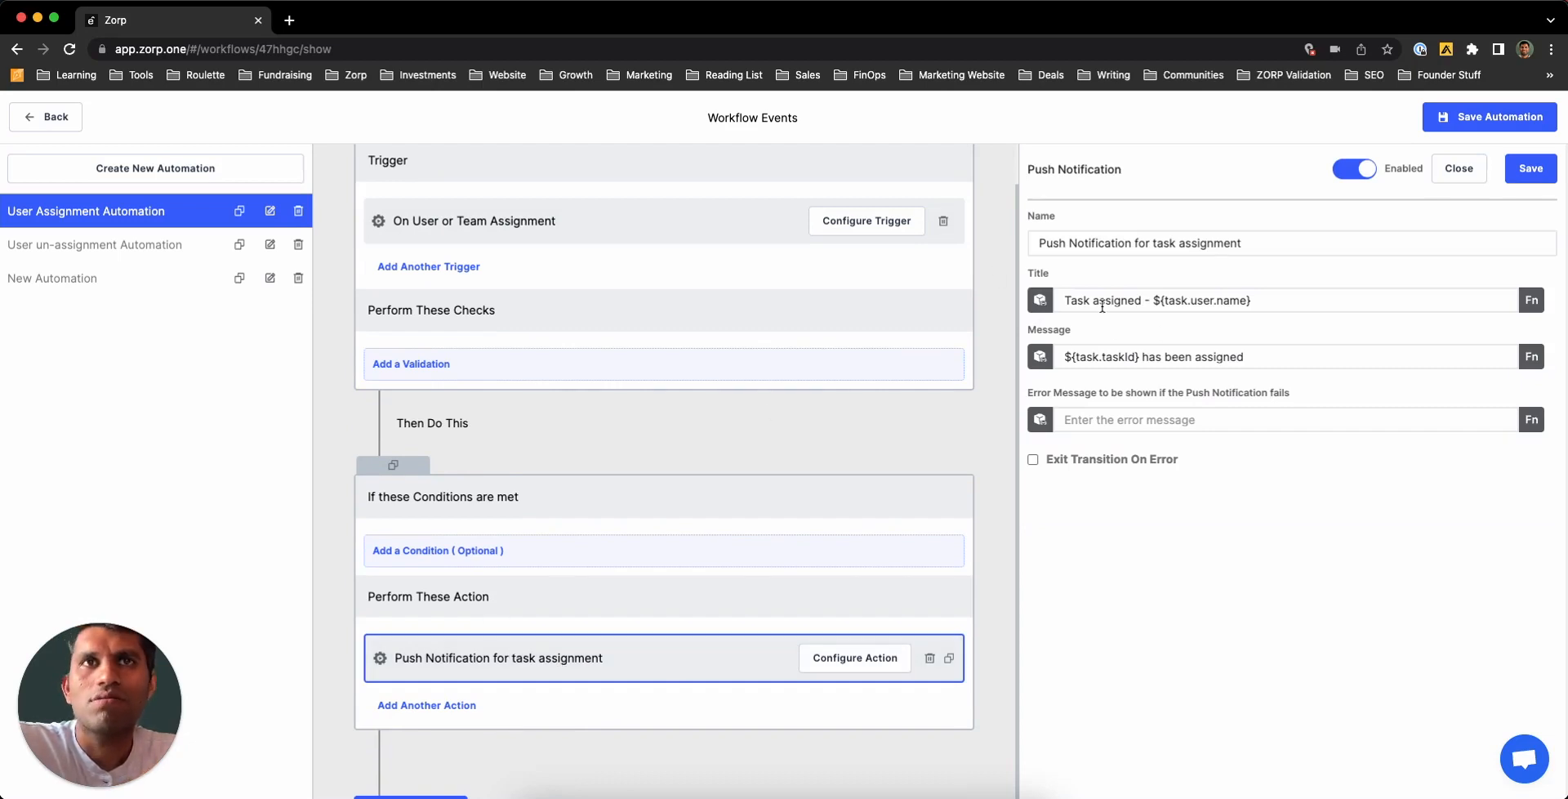
pyautogui.moveTo(1065, 300); pyautogui.dragTo(1299, 296)
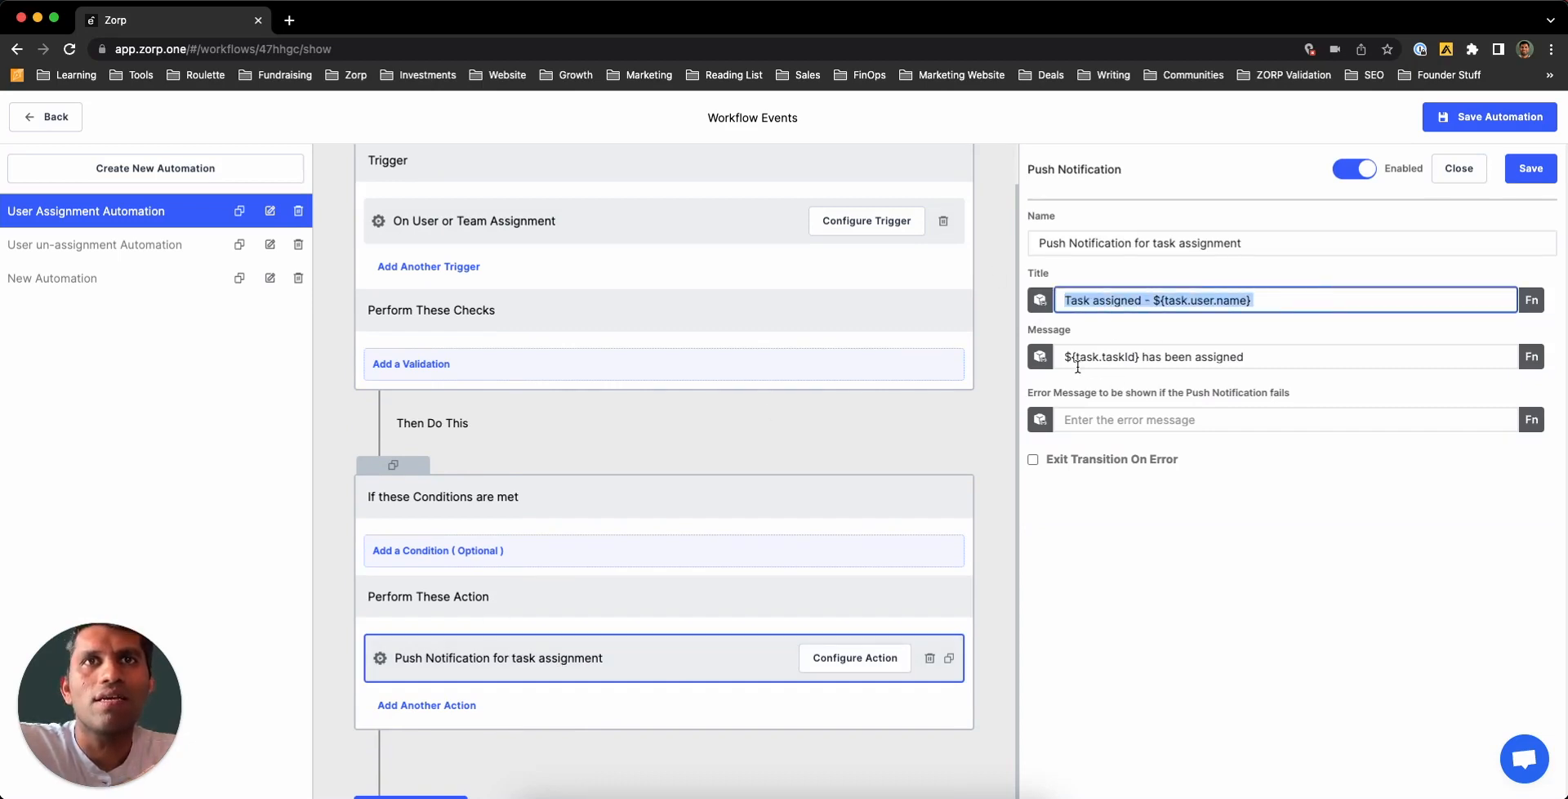
pyautogui.moveTo(1077, 360); pyautogui.dragTo(1327, 357)
pyautogui.click(1326, 357)
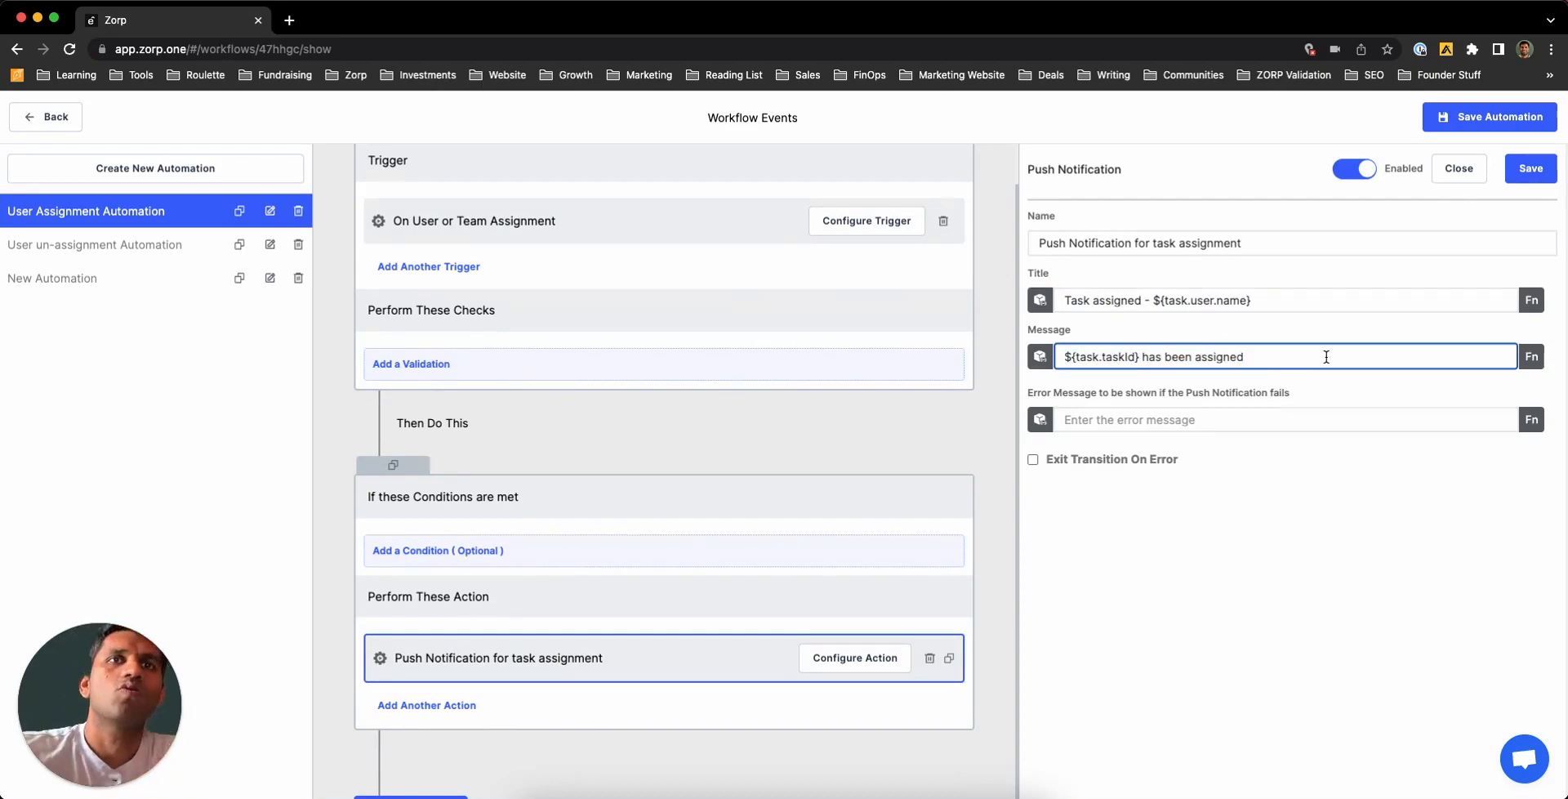
pyautogui.write('to you')
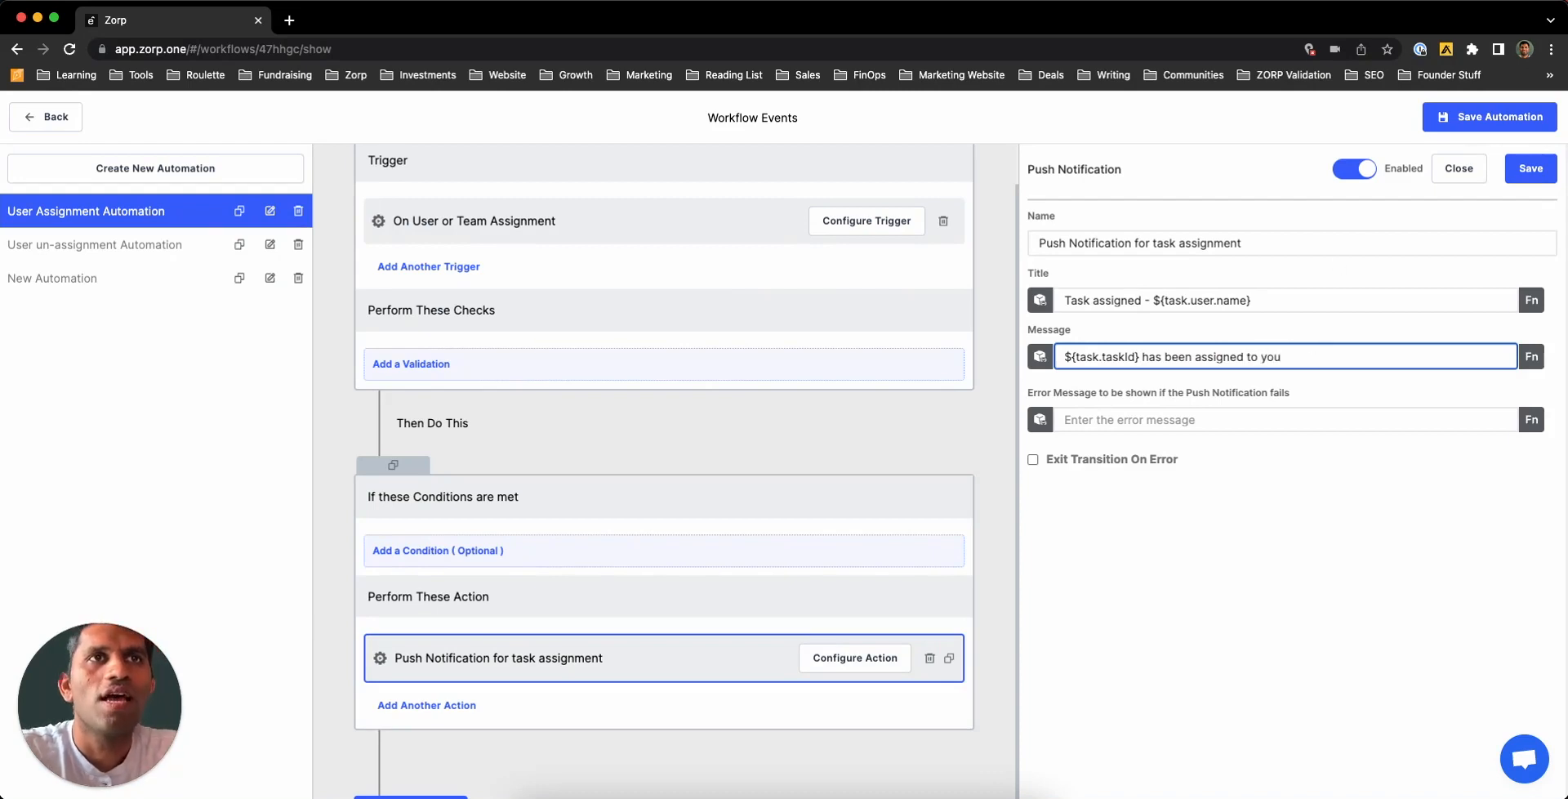
pyautogui.click(1531, 168)
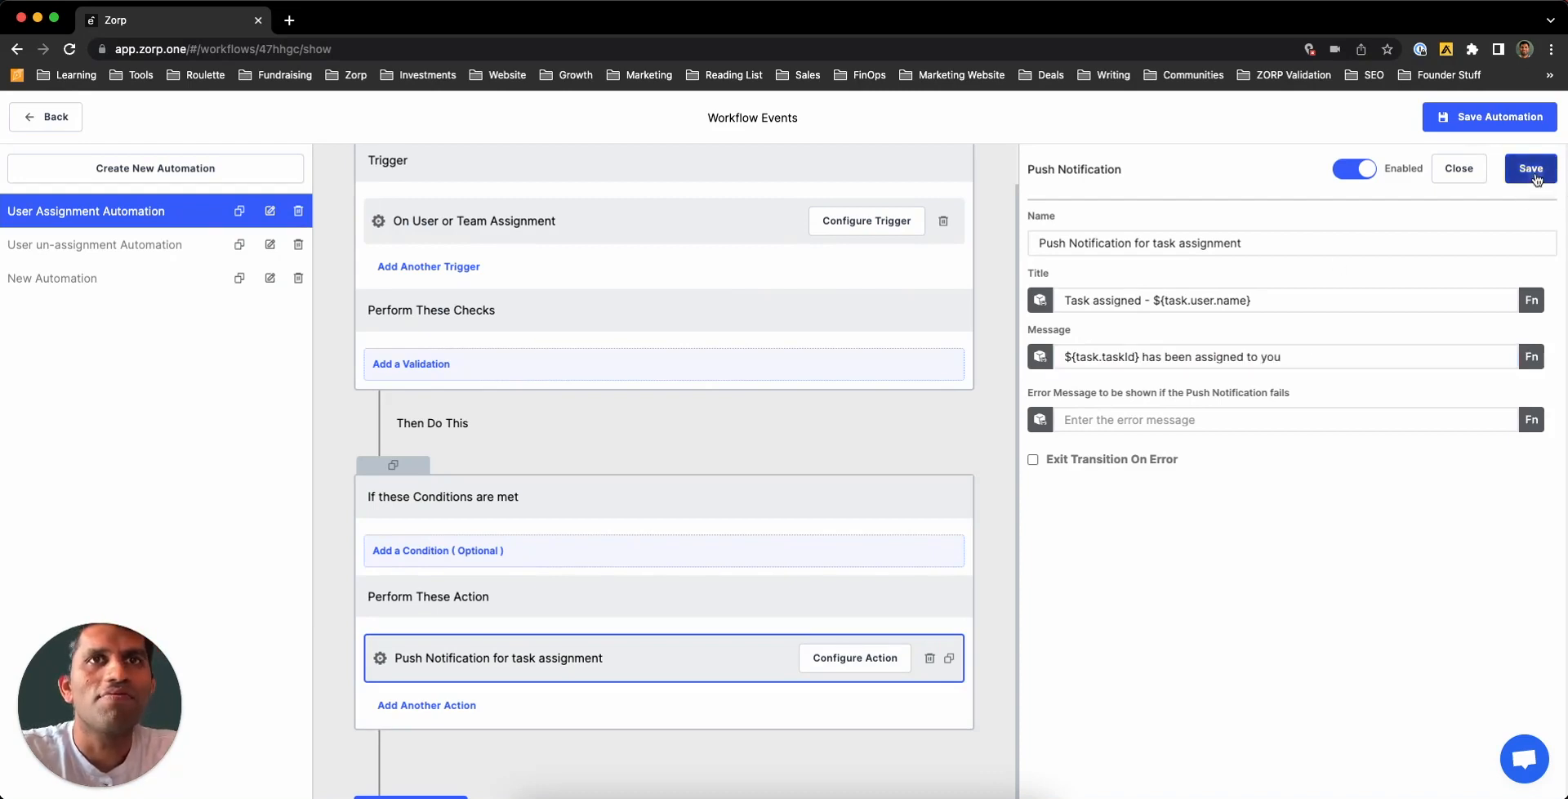
pyautogui.click(1452, 121)
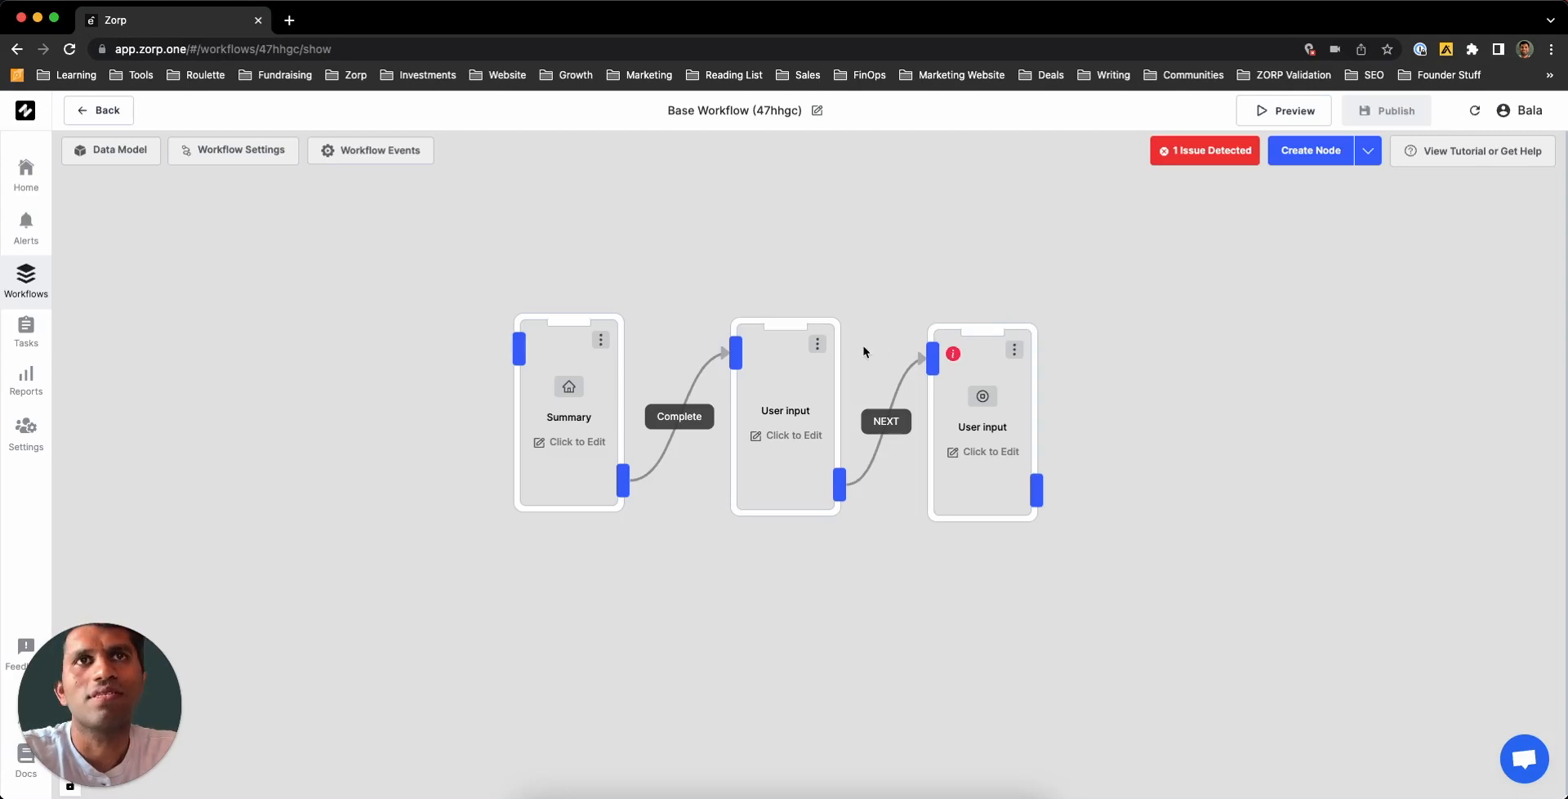
# - Try On Update of Schedule Slot as New Automation's trigger, view the available actions, and close the automation builder without saving
pyautogui.click(384, 155)
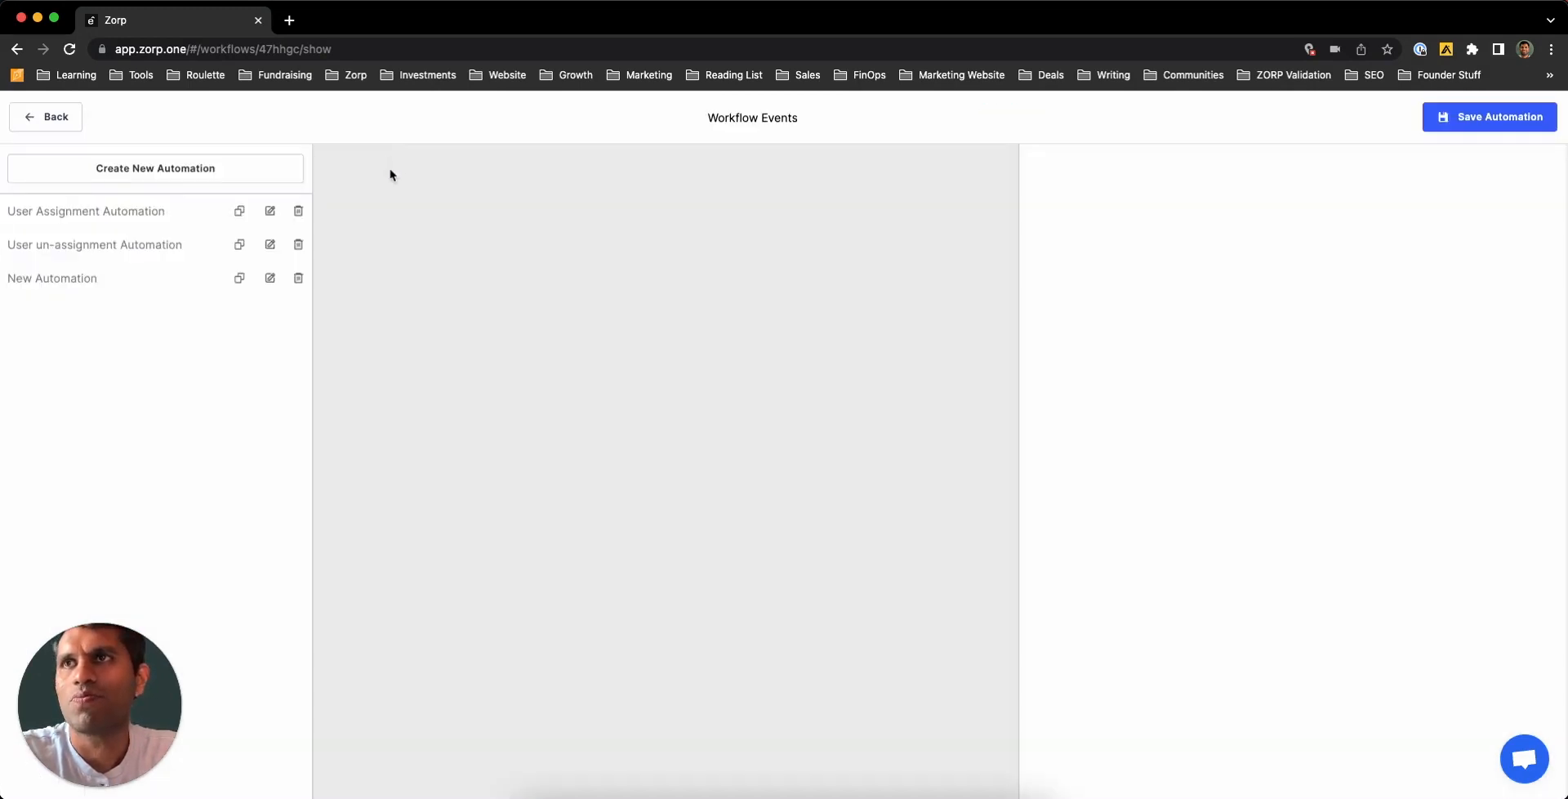
pyautogui.click(94, 292)
pyautogui.click(630, 270)
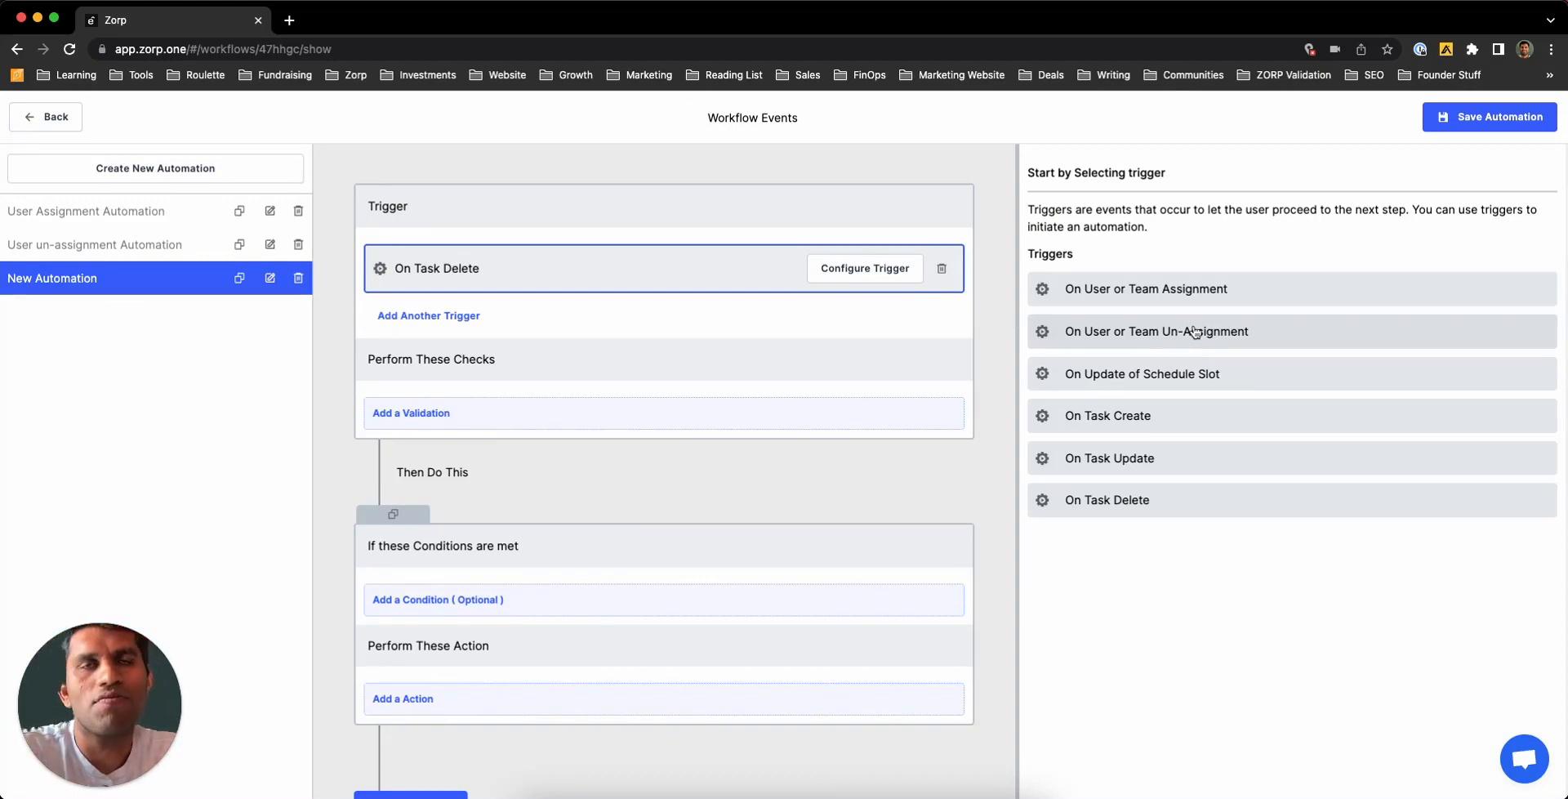
pyautogui.click(1196, 384)
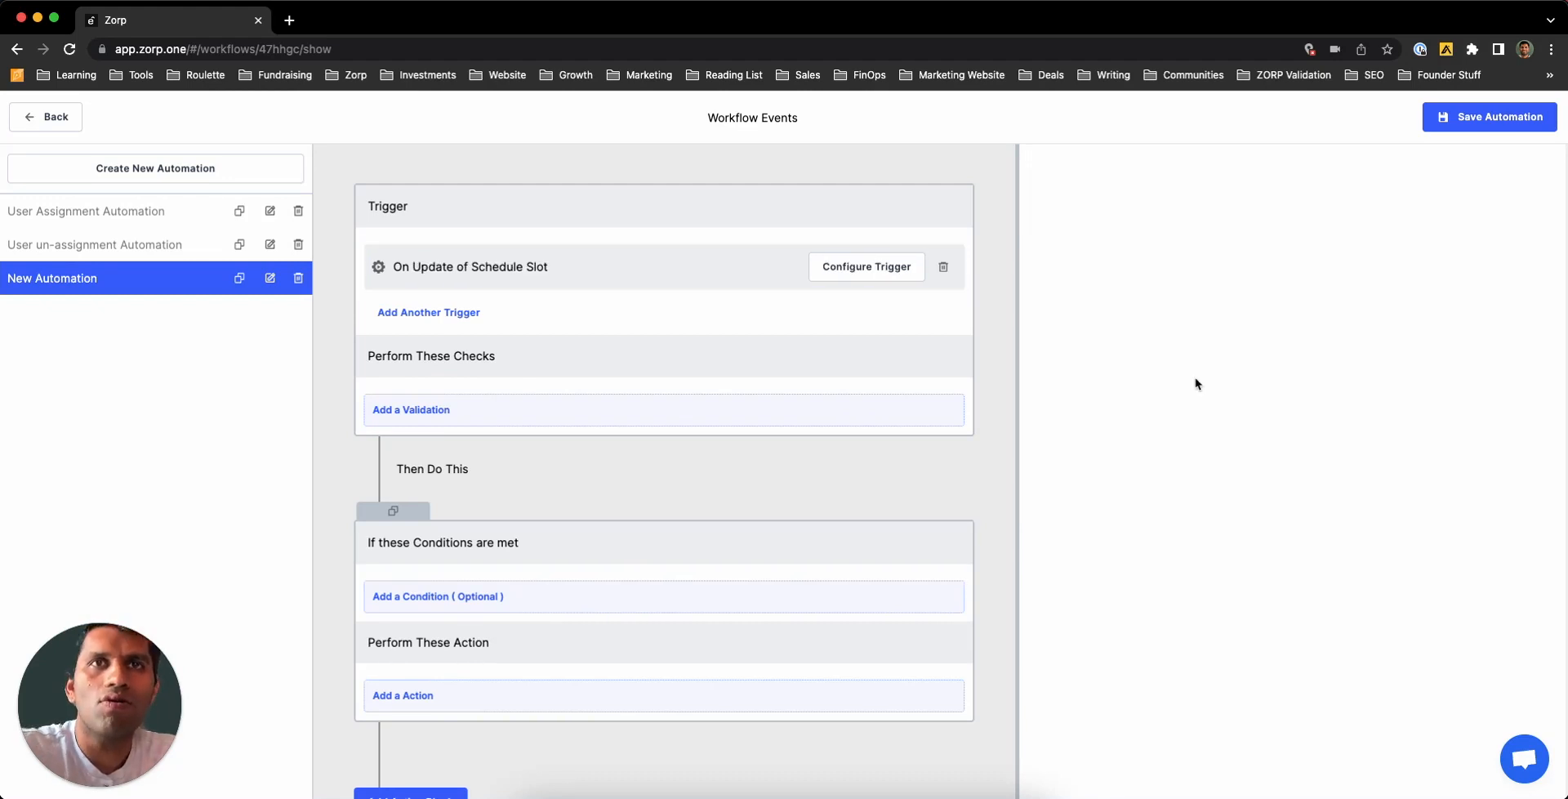
pyautogui.click(675, 705)
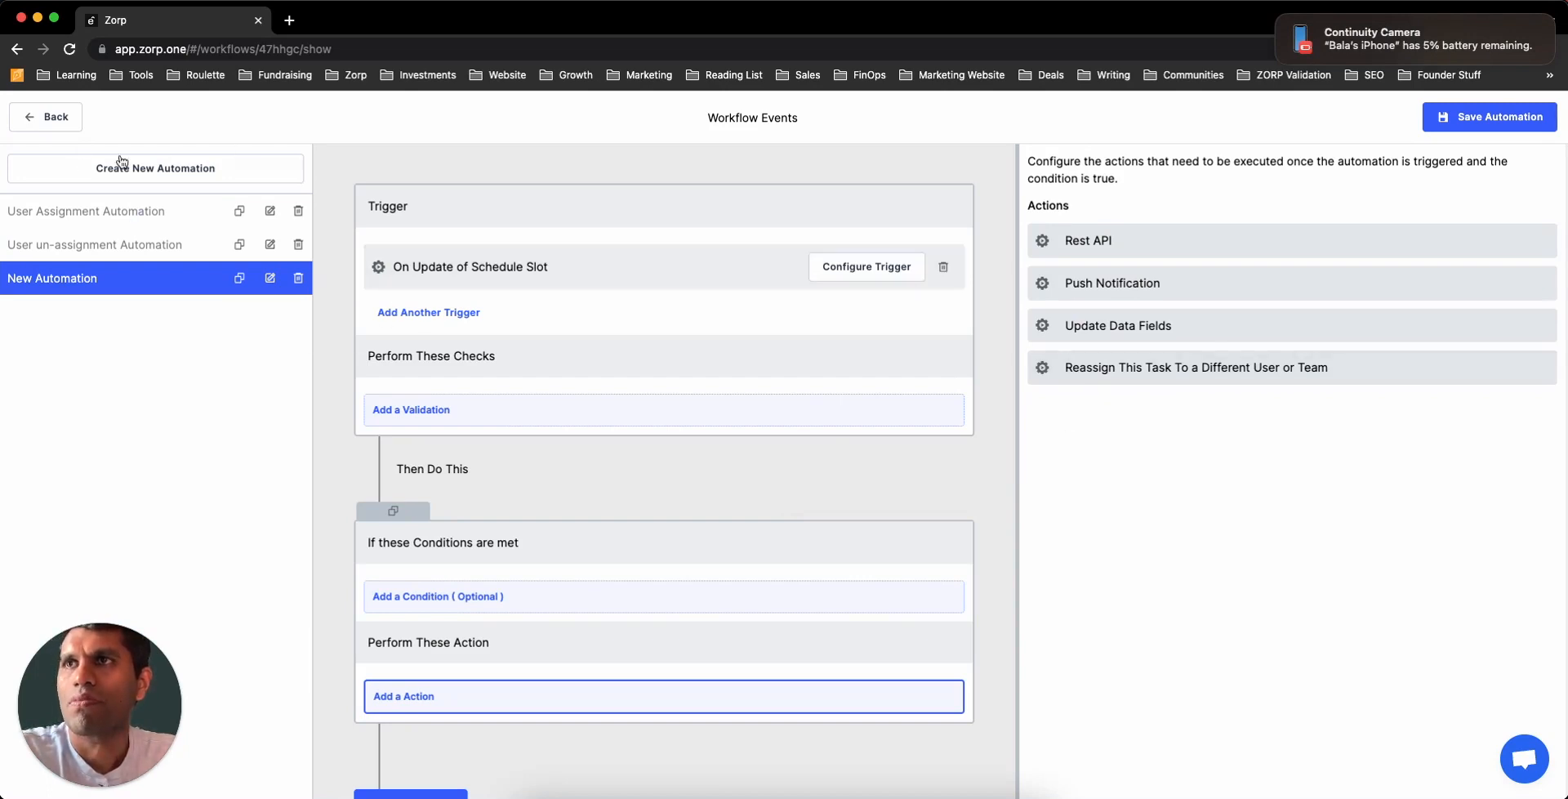
pyautogui.click(48, 127)
pyautogui.click(718, 511)
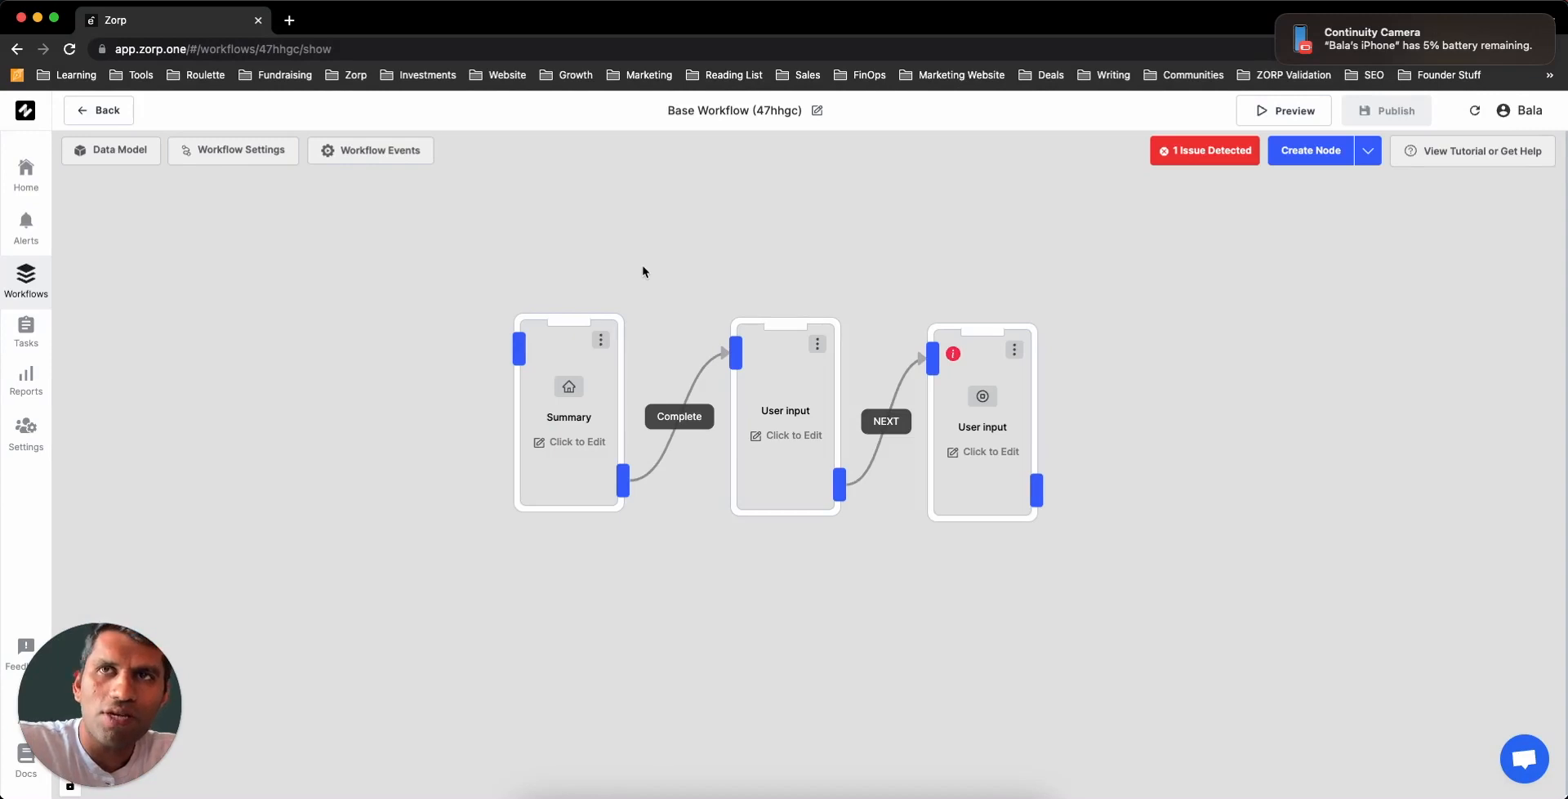
# - Try creating an automation for the Complete transition, view the available actions, and close the builder without saving
pyautogui.click(685, 425)
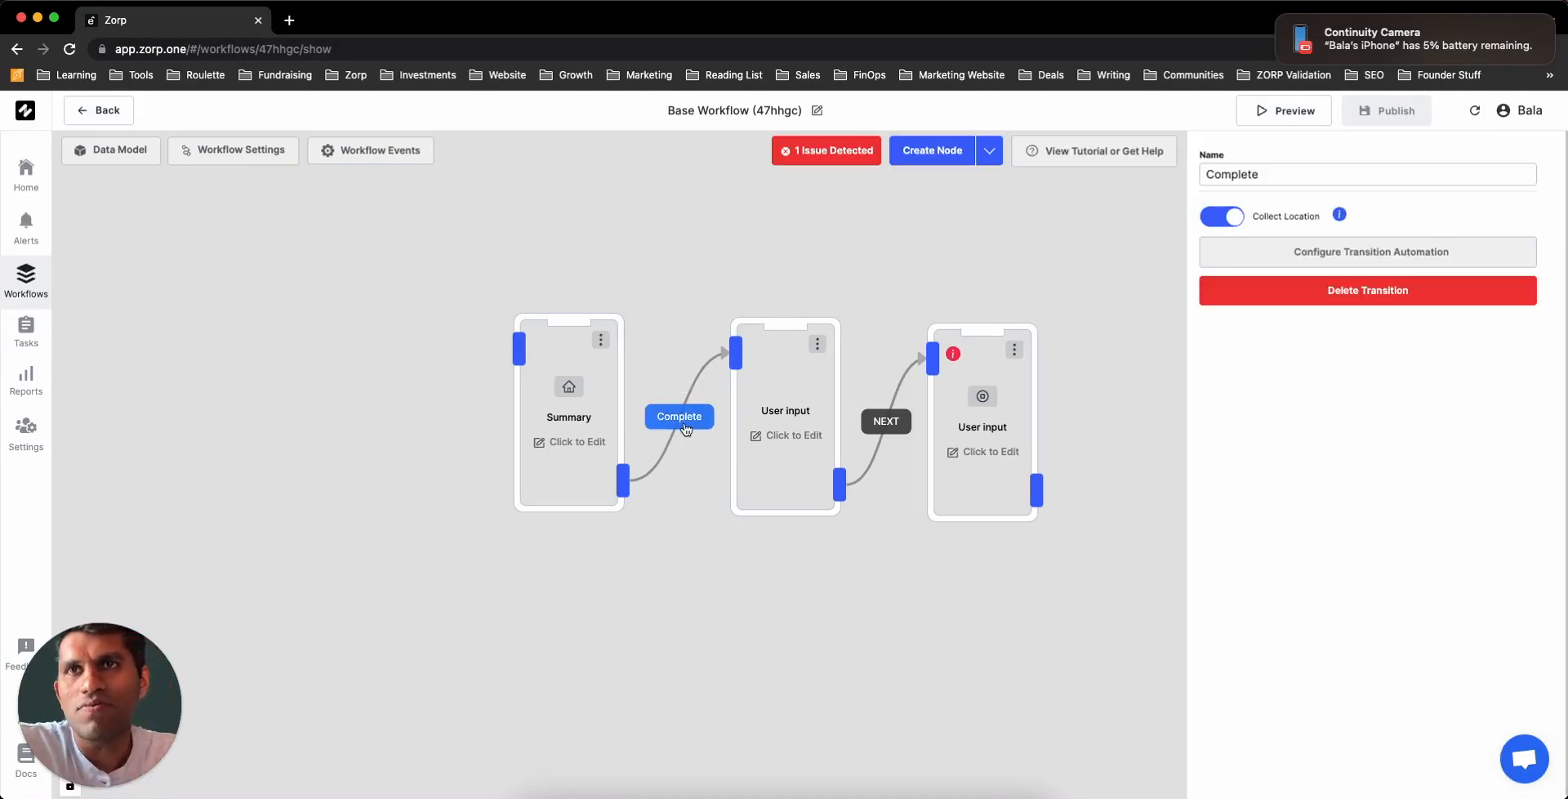
pyautogui.click(886, 421)
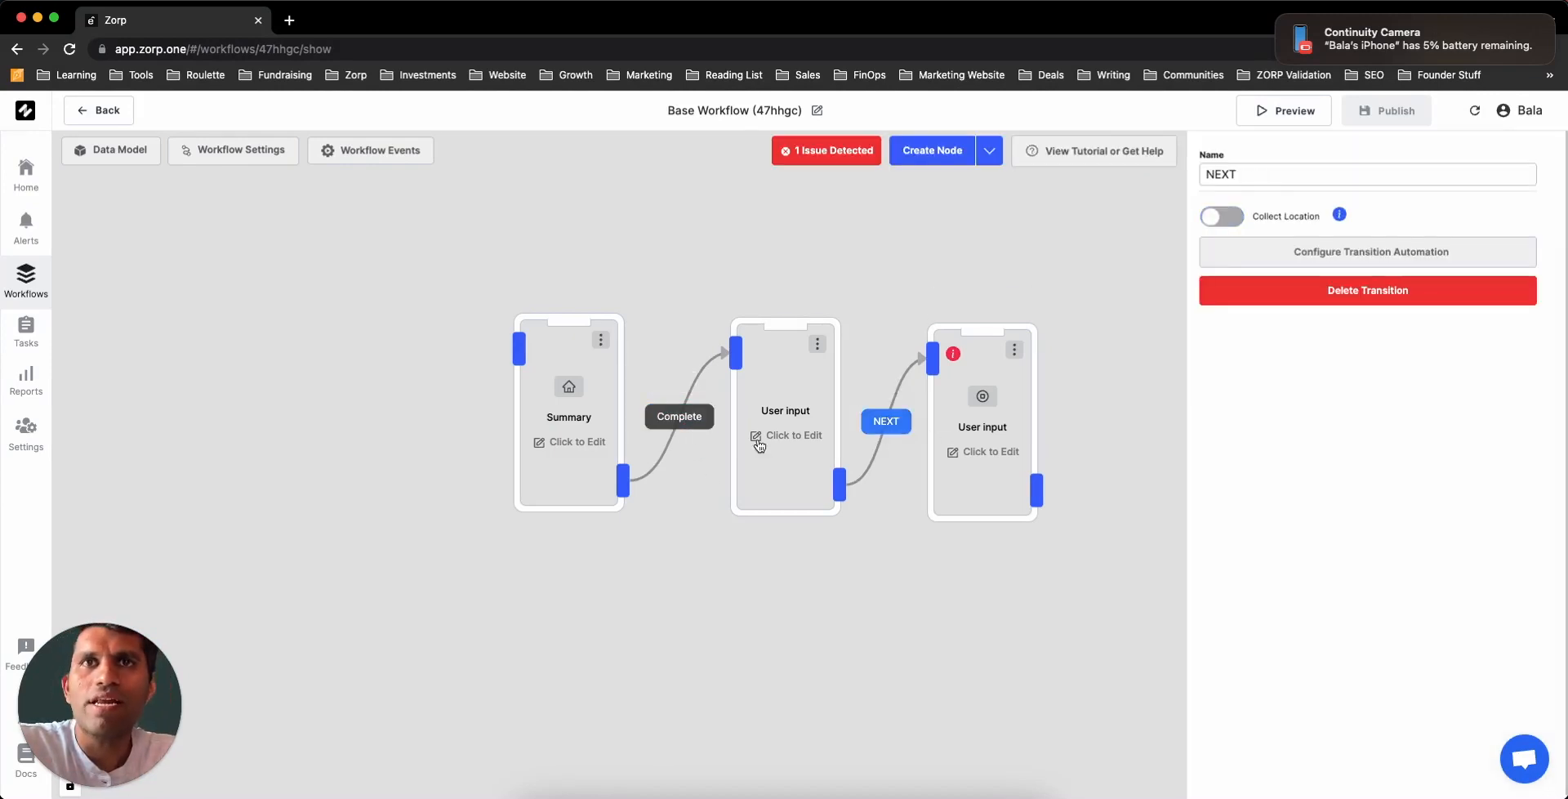
pyautogui.click(669, 419)
pyautogui.click(1371, 252)
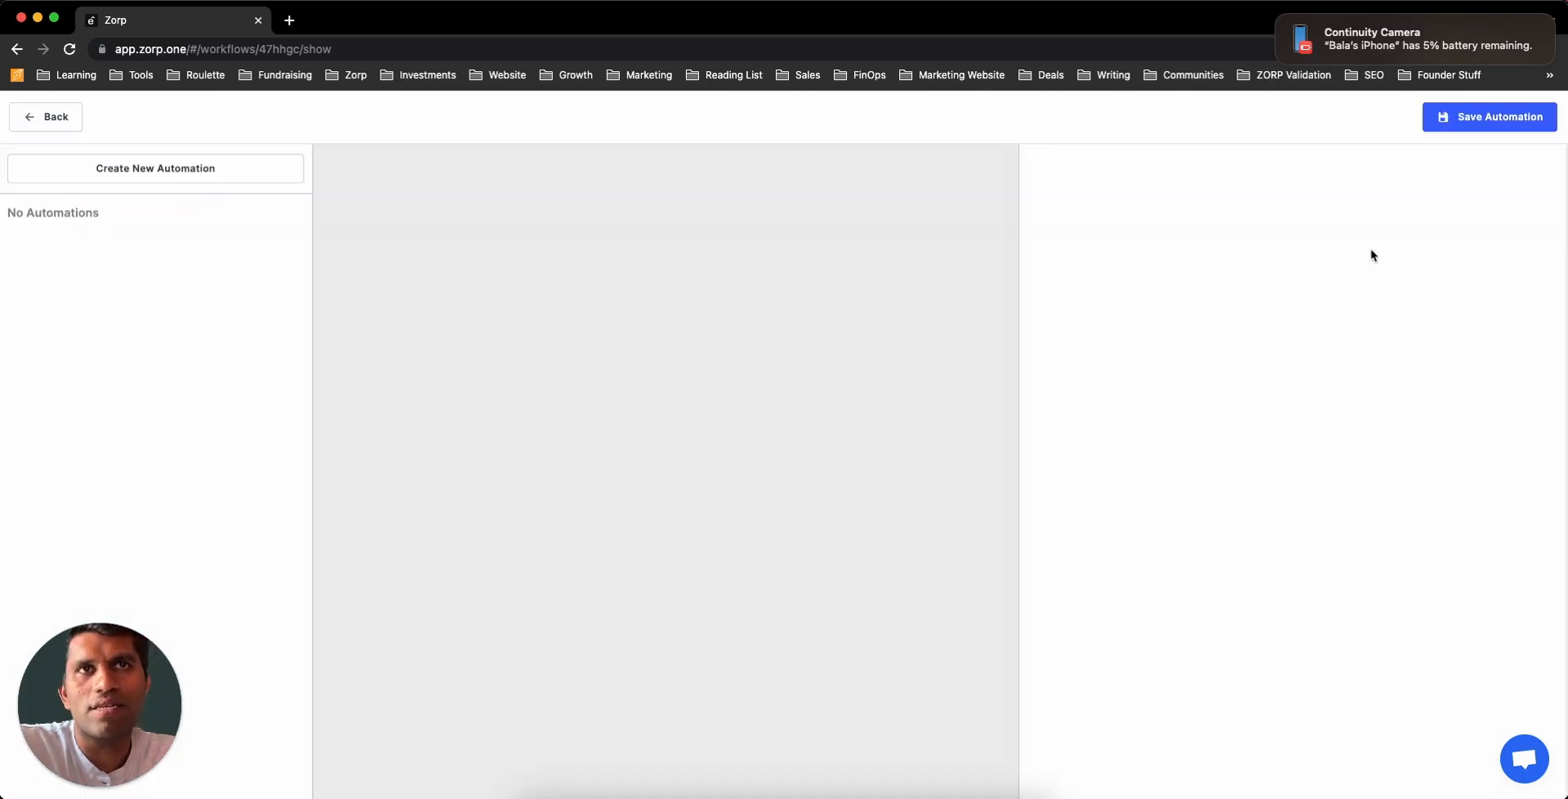
pyautogui.click(196, 173)
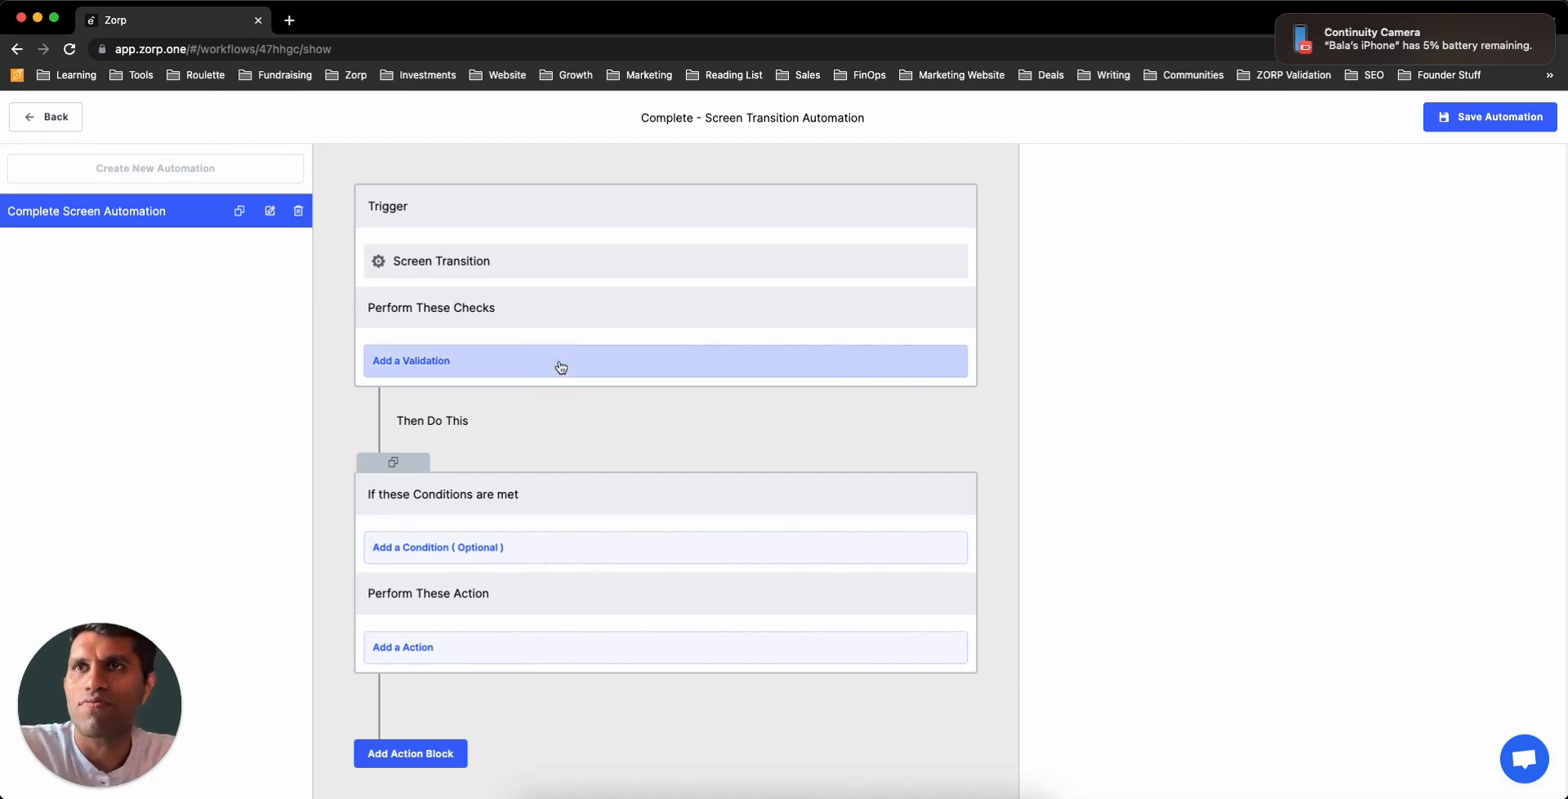
pyautogui.click(490, 653)
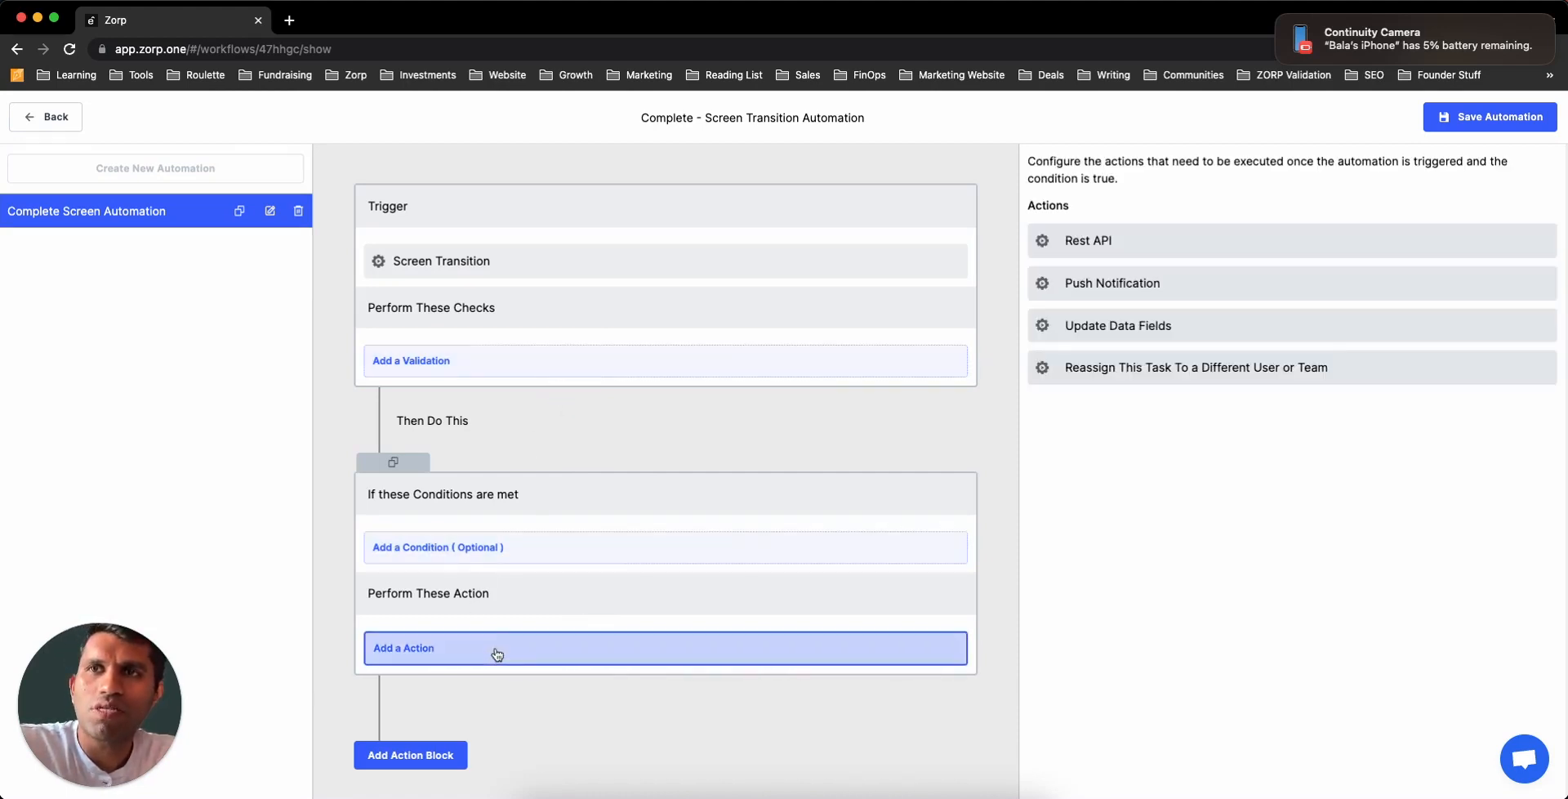
pyautogui.click(55, 119)
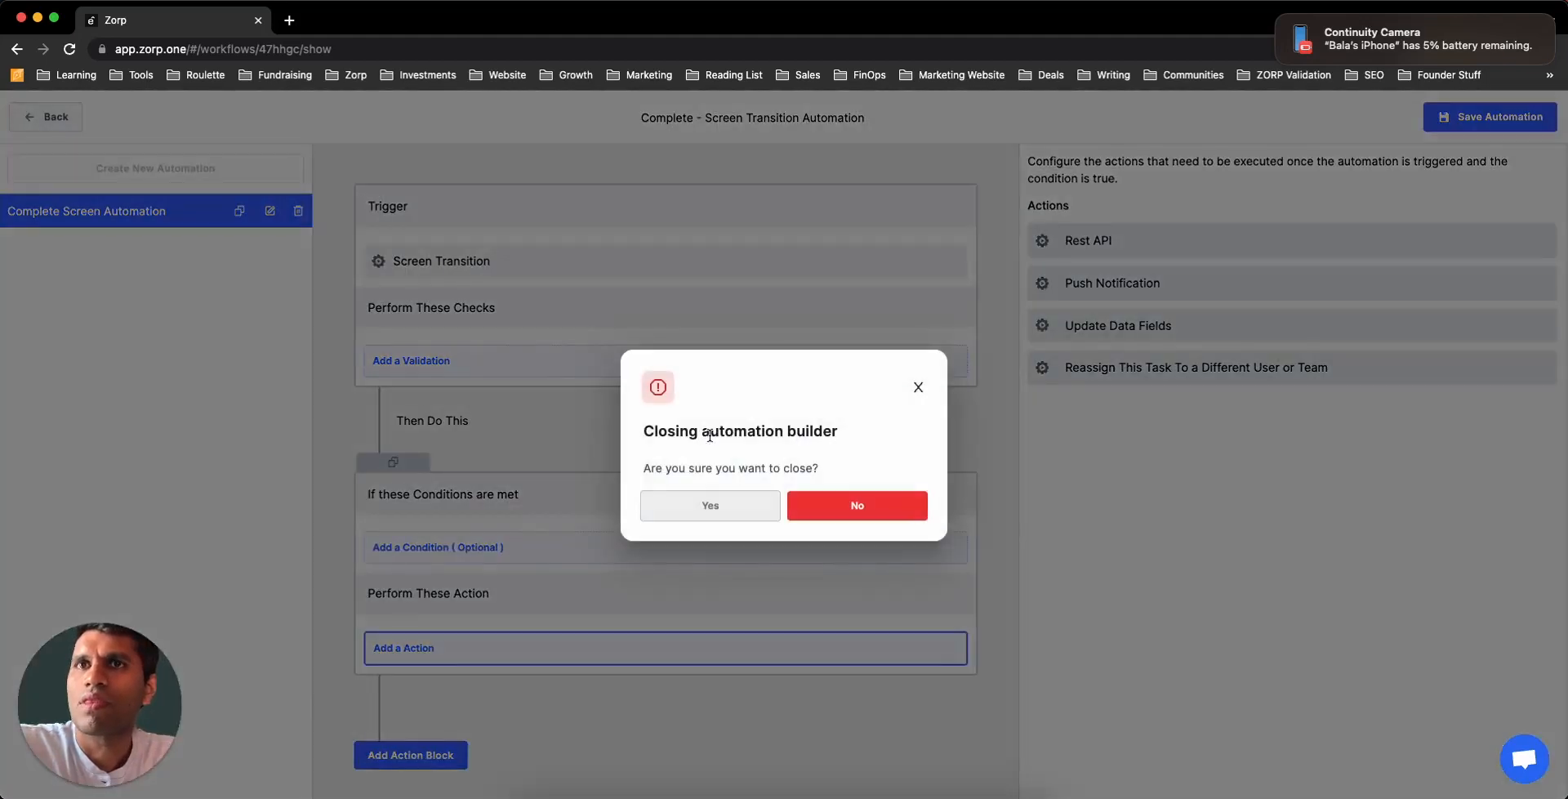
pyautogui.click(724, 513)
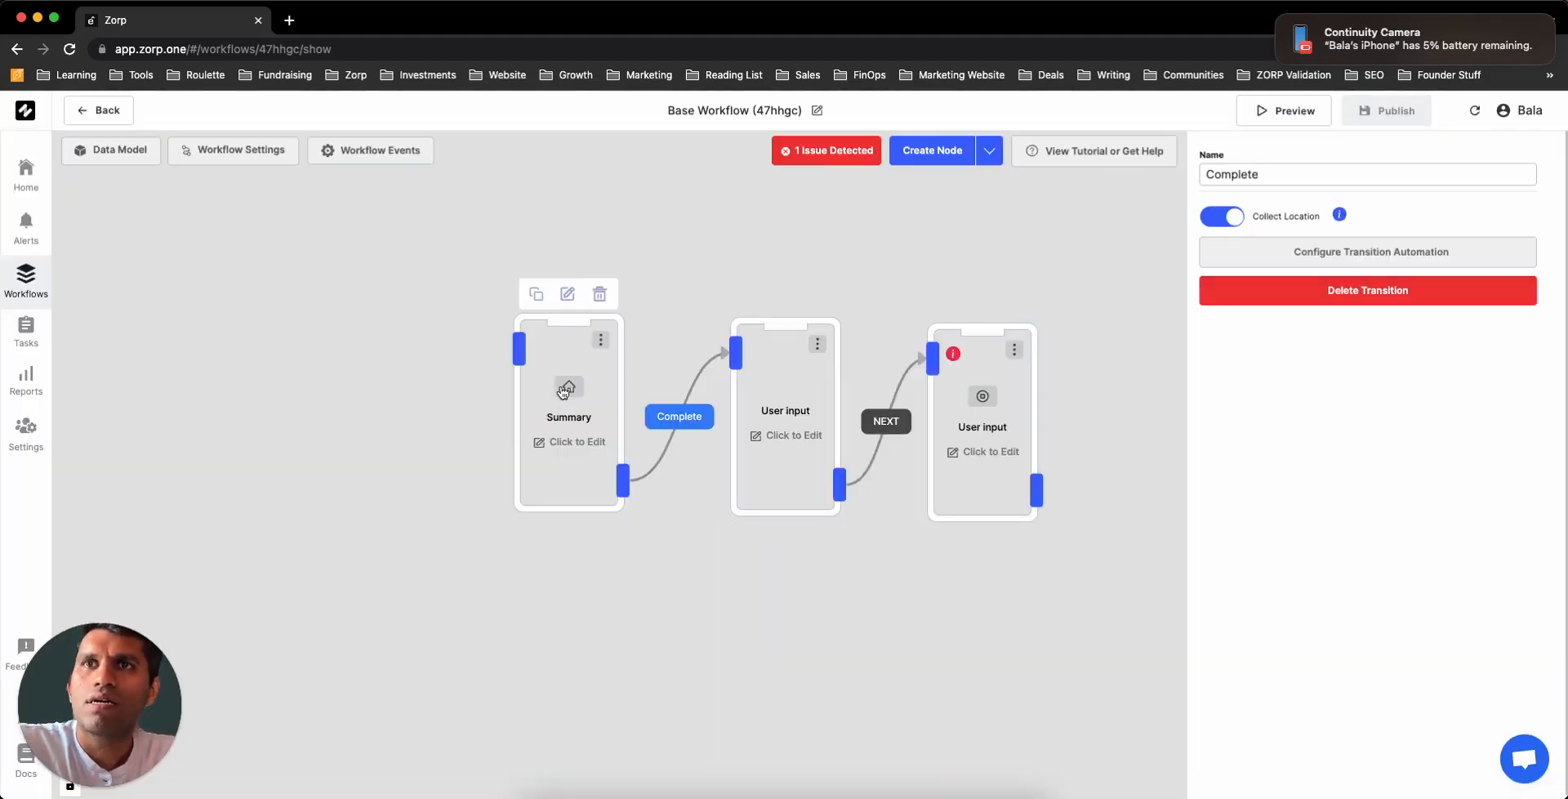
# - Examine the Summary screen's components and on-load automation option, and return to the workflow canvas
pyautogui.click(553, 363)
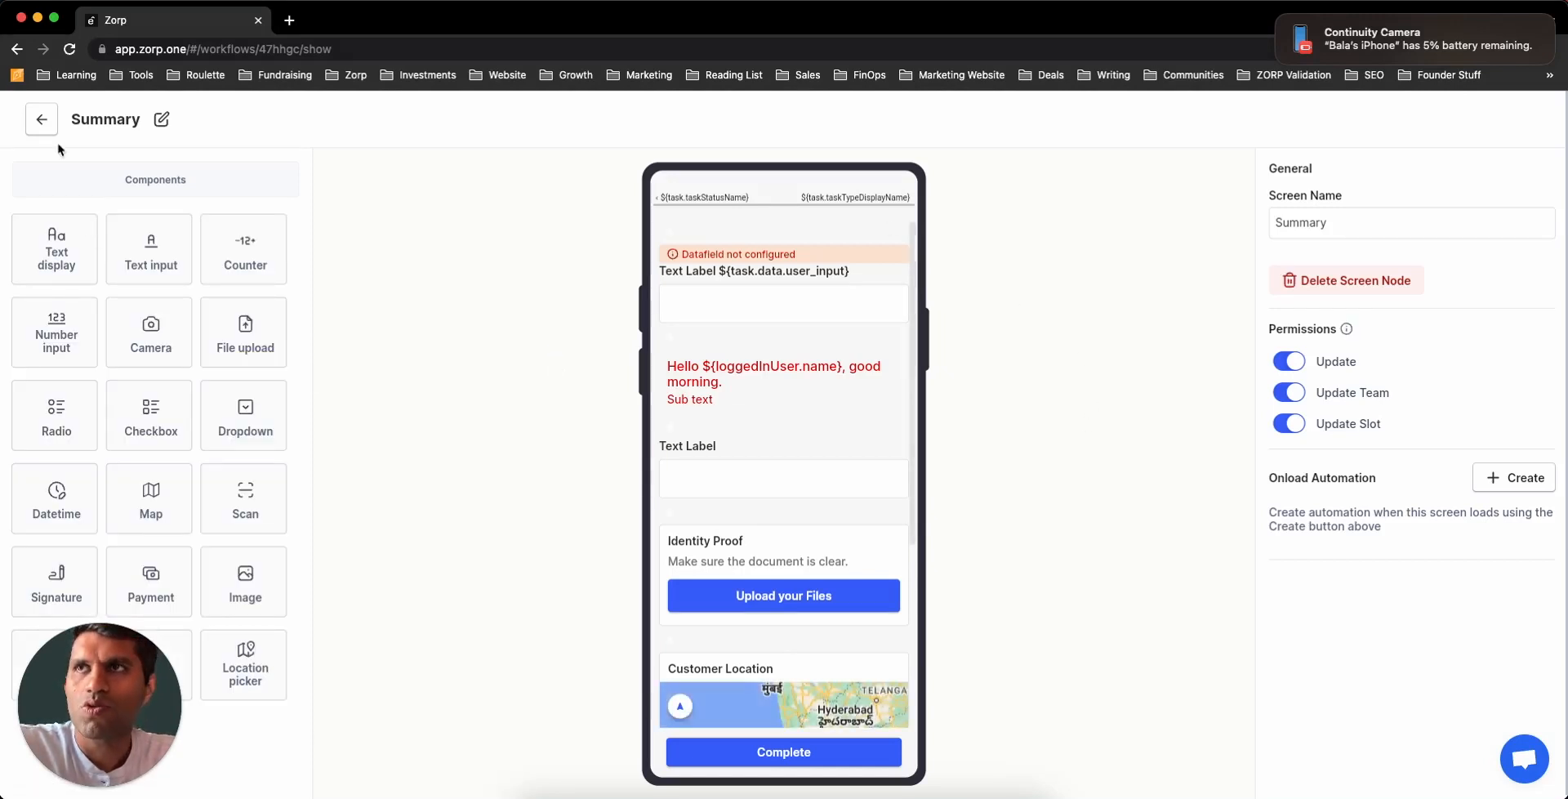
pyautogui.click(42, 120)
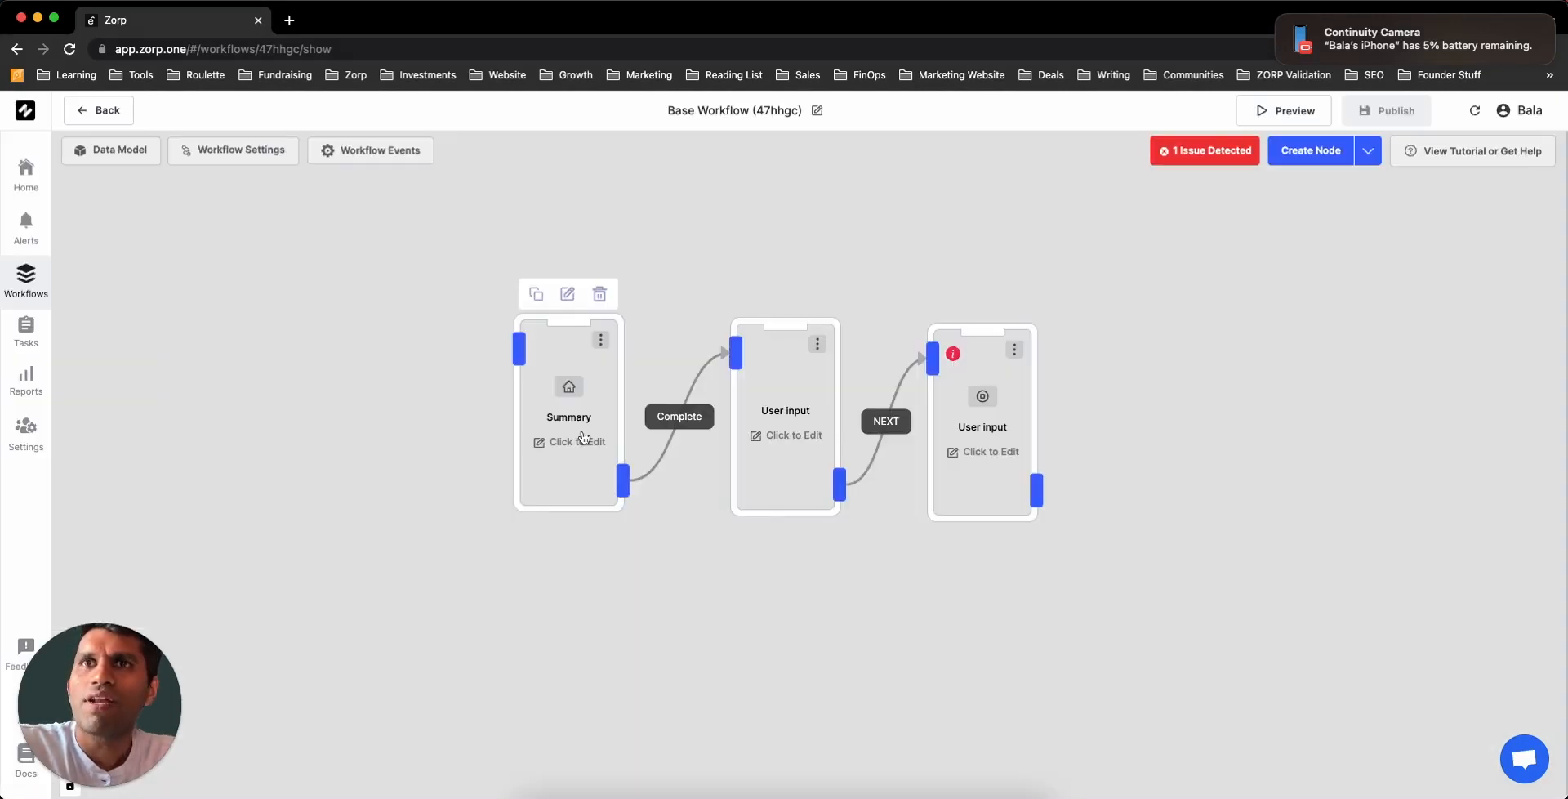
# - Add a dropdown below the My value radio group on the first User input screen and label it "My list of inventory items"
pyautogui.click(770, 446)
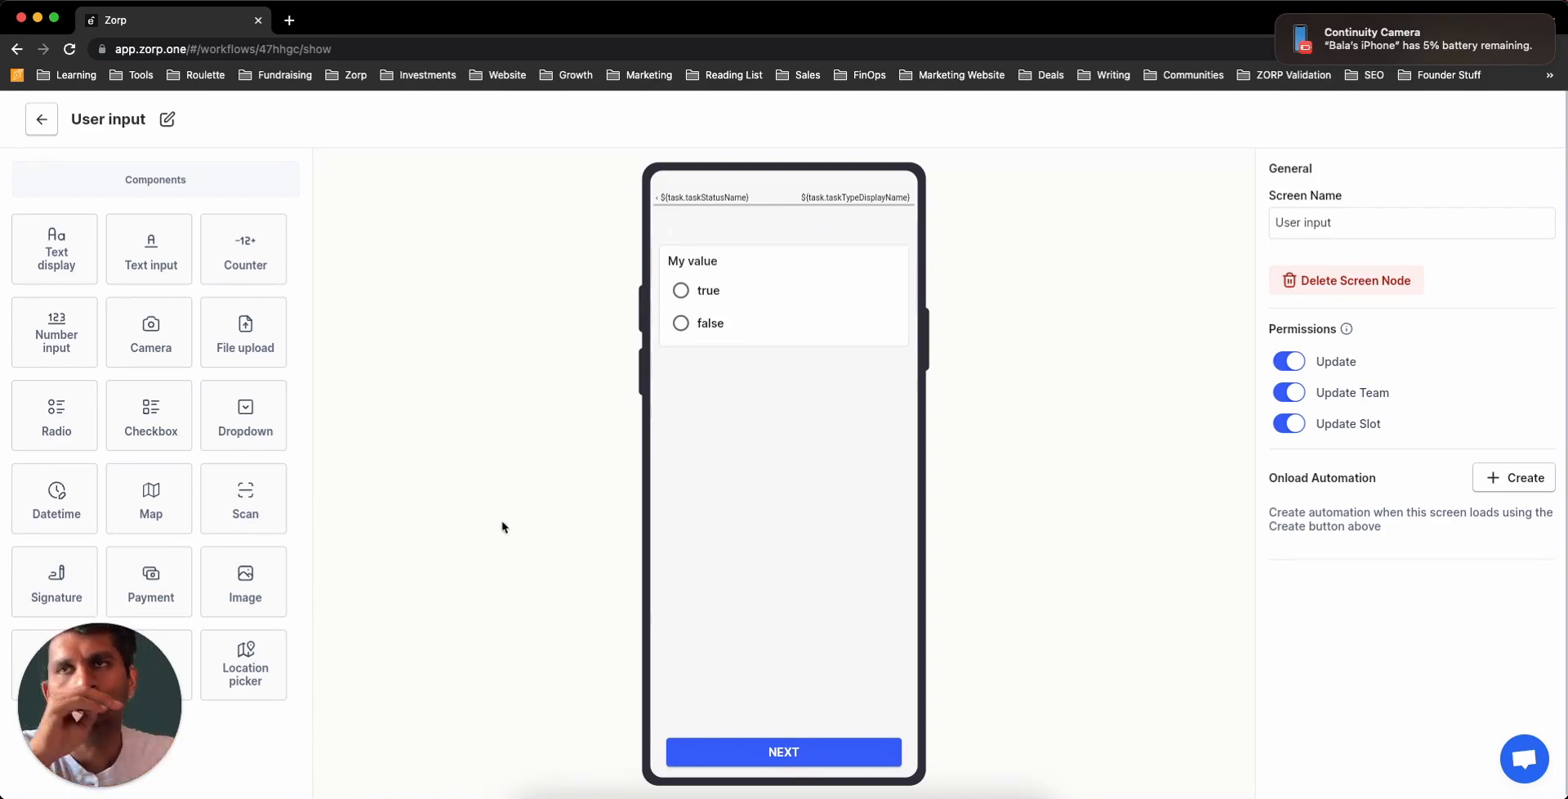
pyautogui.moveTo(269, 408); pyautogui.dragTo(777, 483)
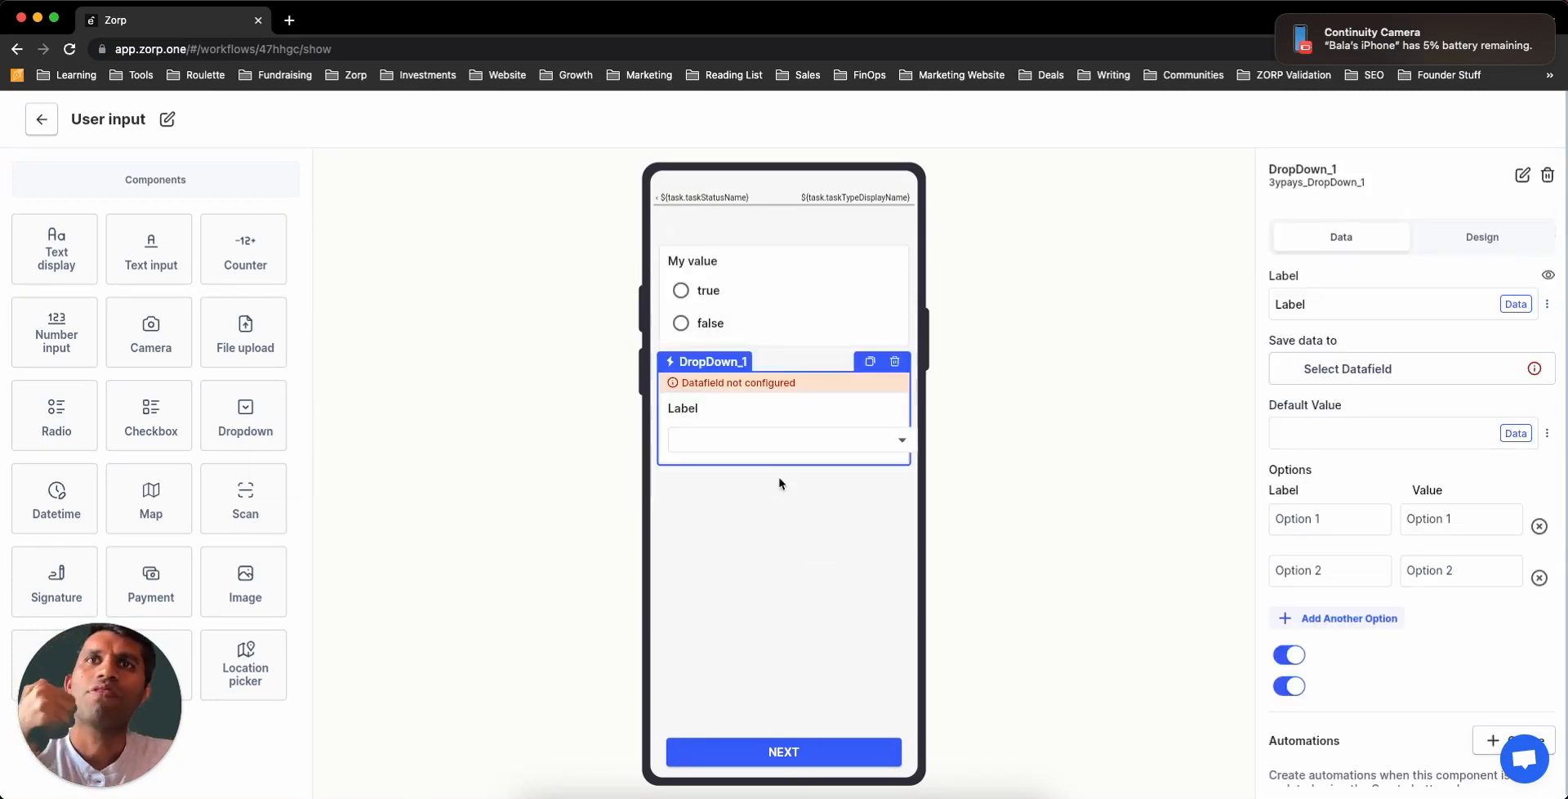
pyautogui.tripleClick(1384, 300)
pyautogui.press('BackSpace')
pyautogui.write('My lis tof')
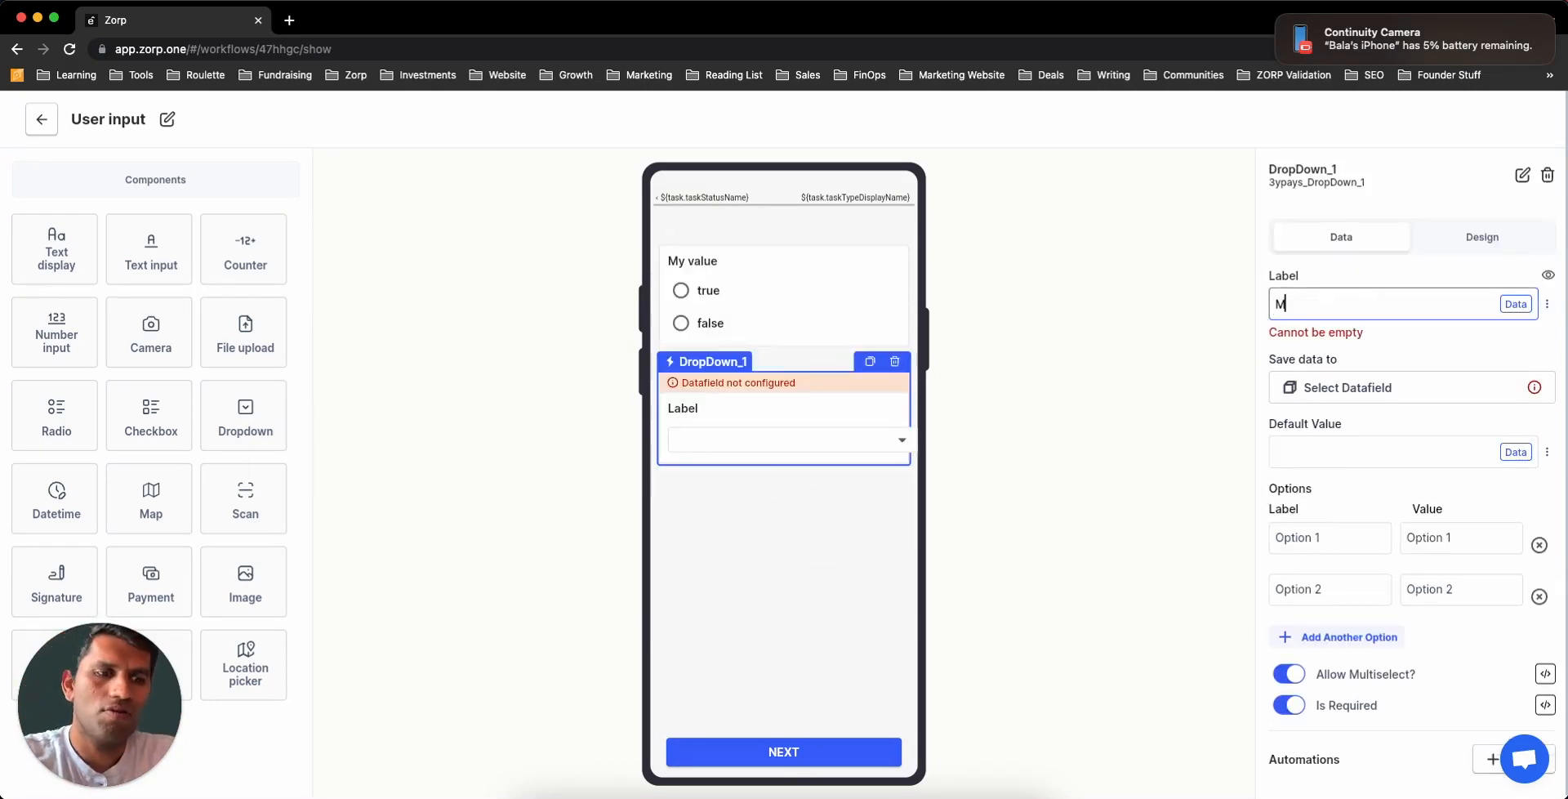
pyautogui.press('BackSpace')
pyautogui.press('BackSpace')
pyautogui.press('BackSpace')
pyautogui.write('t')
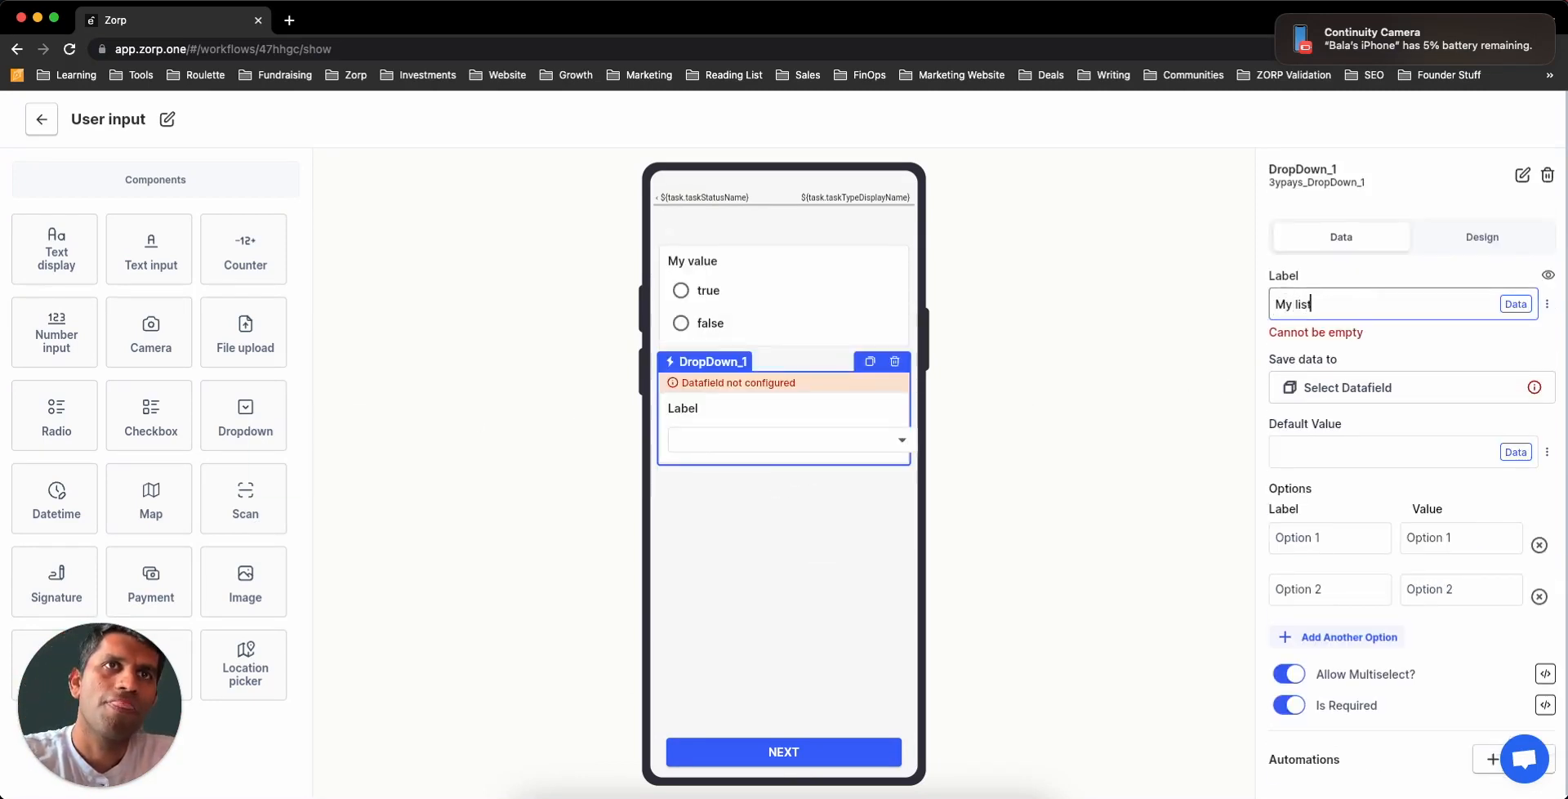
pyautogui.write(' of inventory')
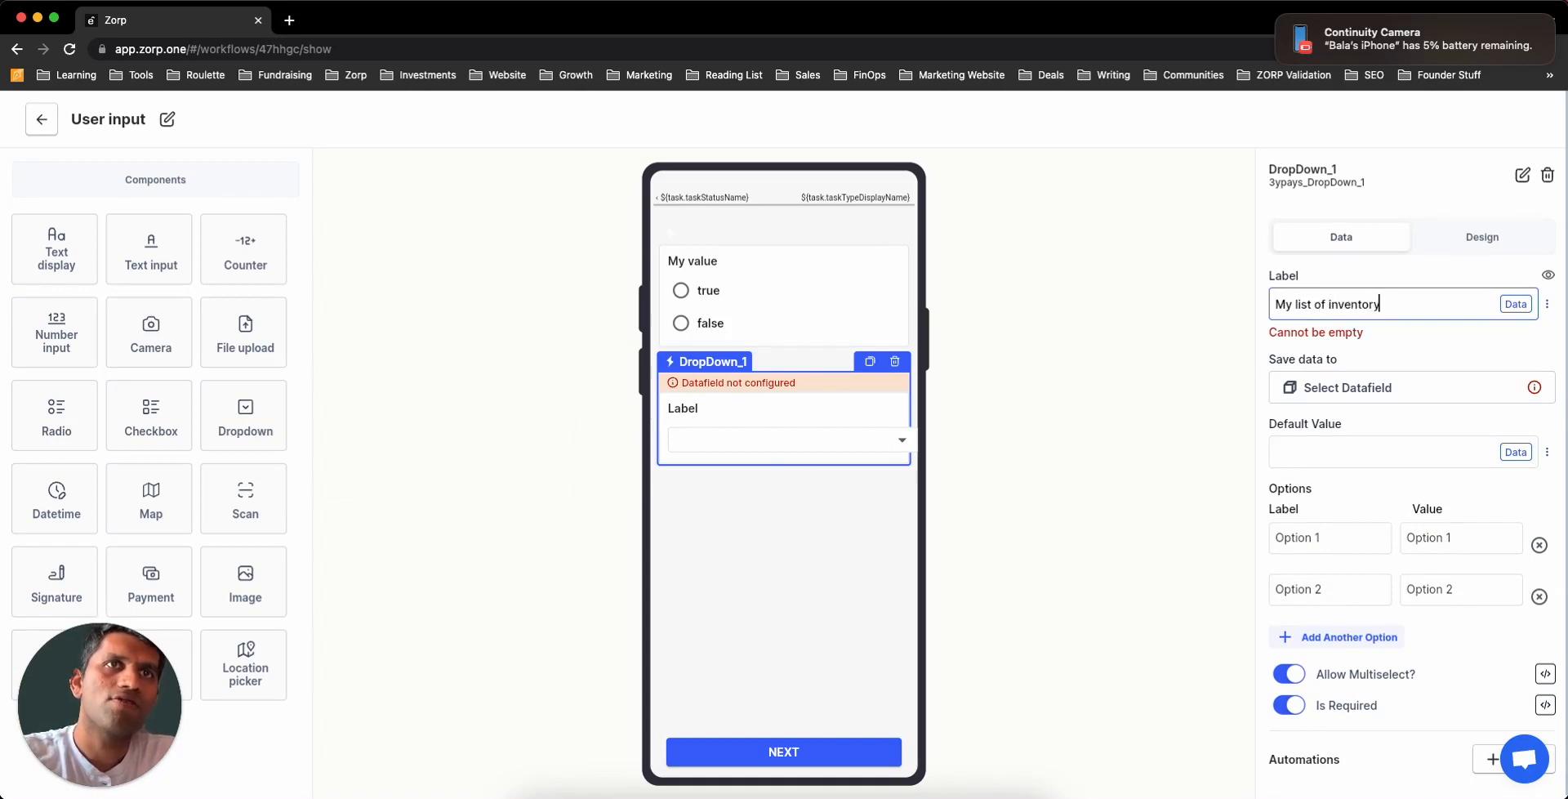
pyautogui.write(' ite,s')
pyautogui.press('BackSpace')
pyautogui.press('BackSpace')
pyautogui.write('ms')
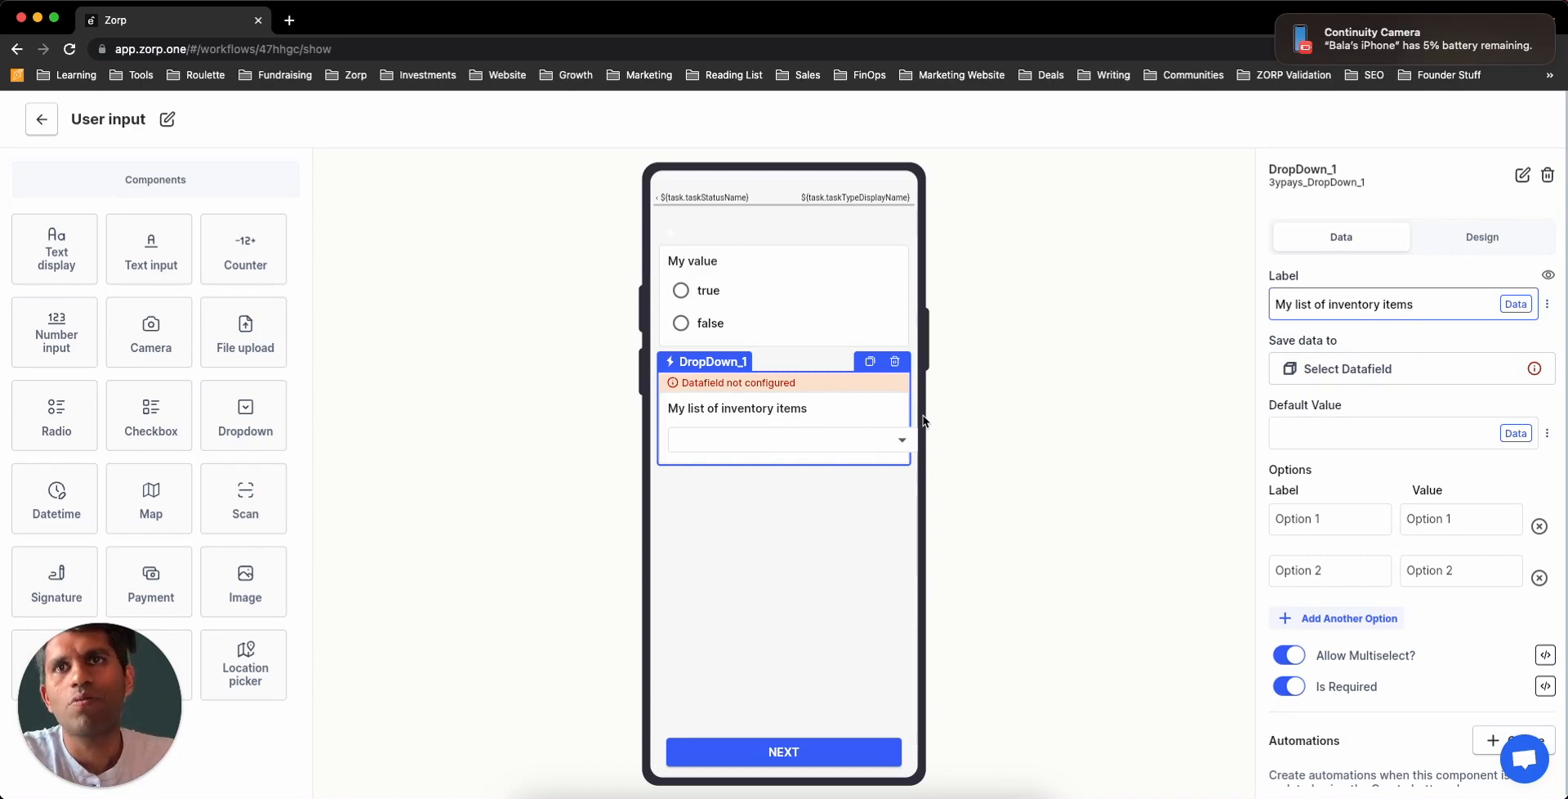
pyautogui.click(1097, 409)
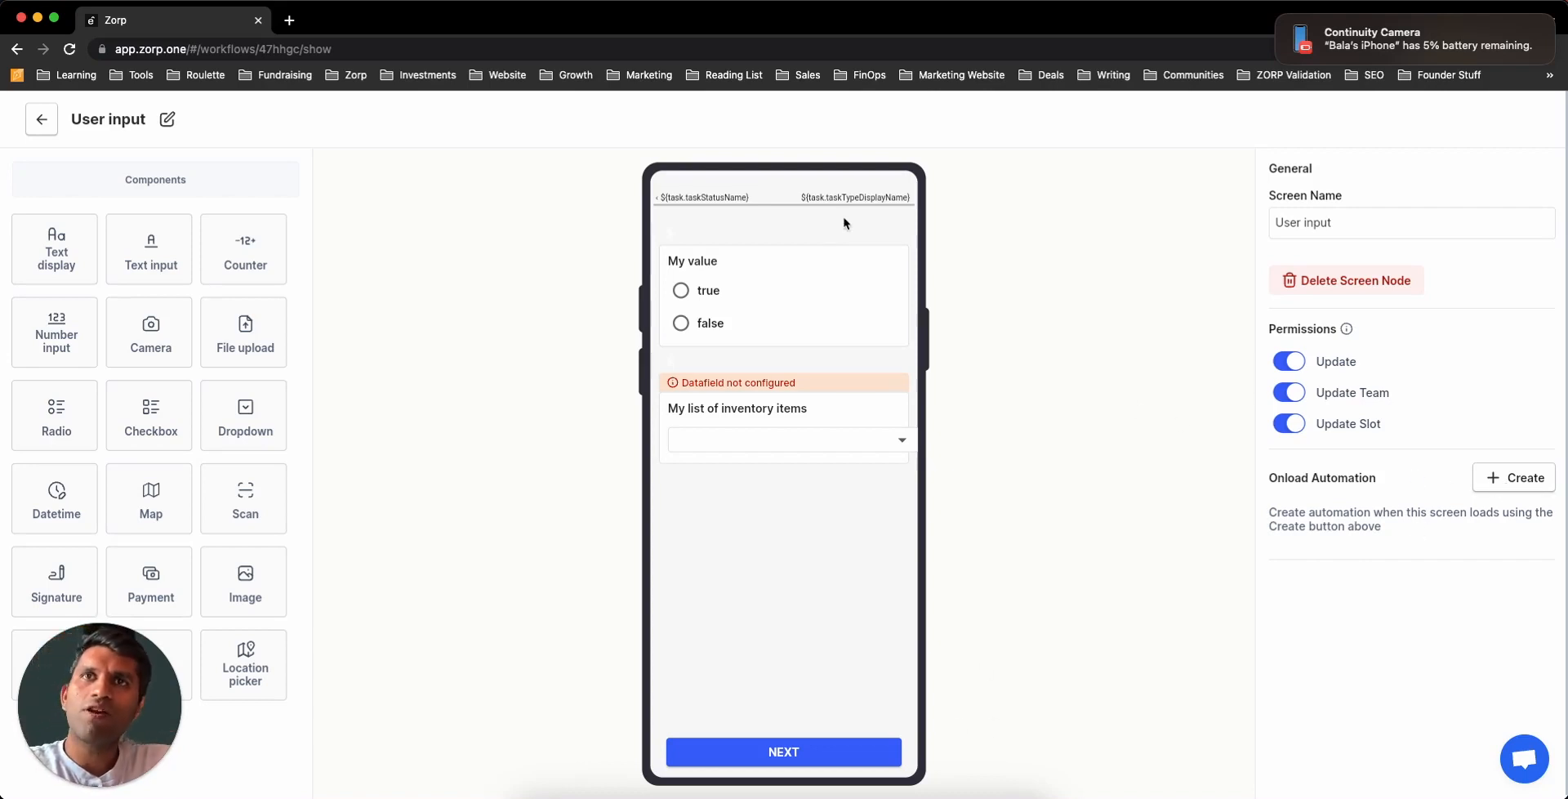
# - Try creating an on-load automation for the User input screen, view the available actions, and close the builder without saving
pyautogui.click(1528, 483)
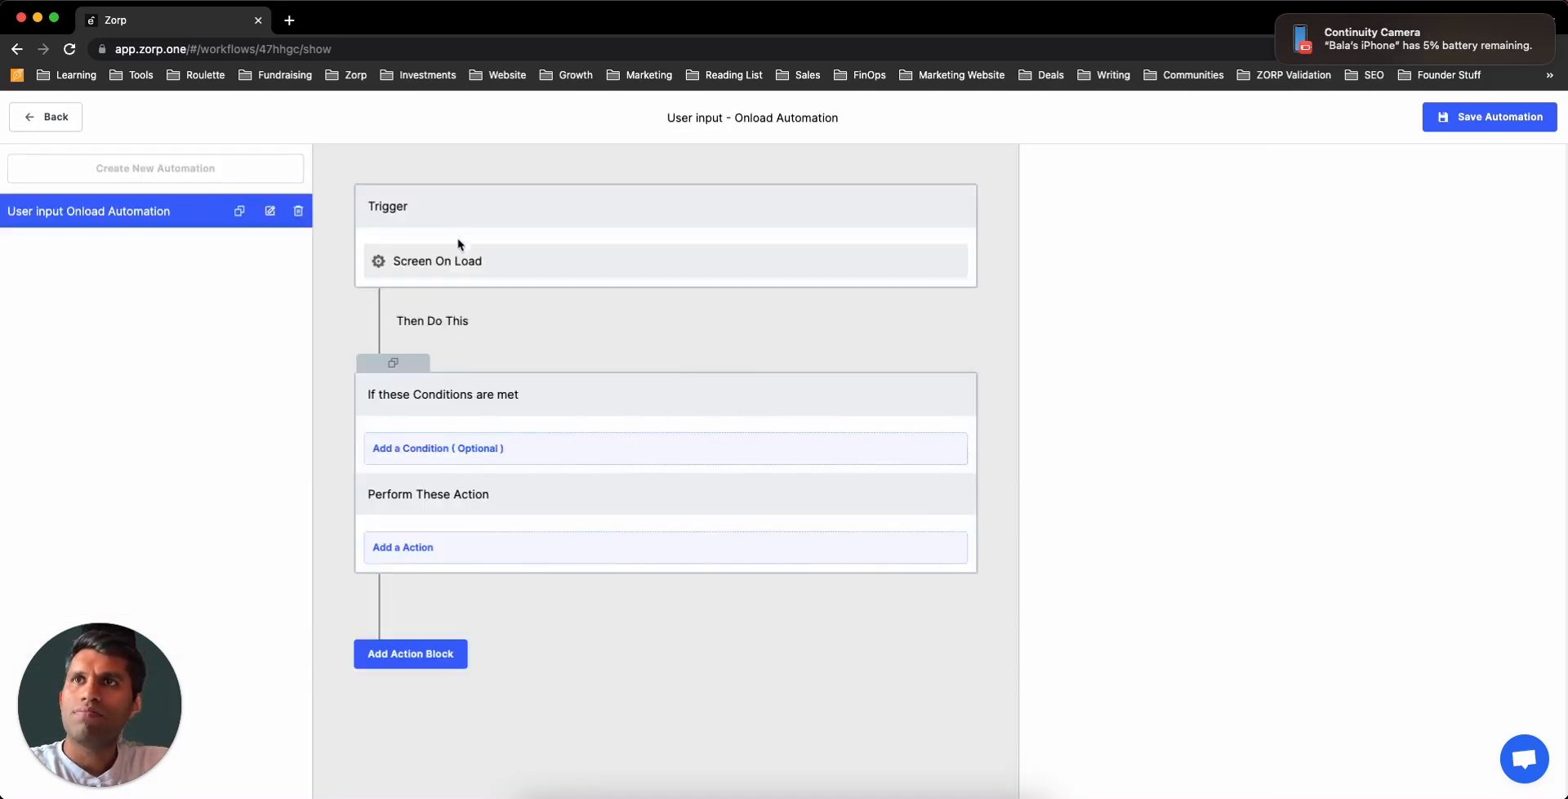
pyautogui.click(527, 548)
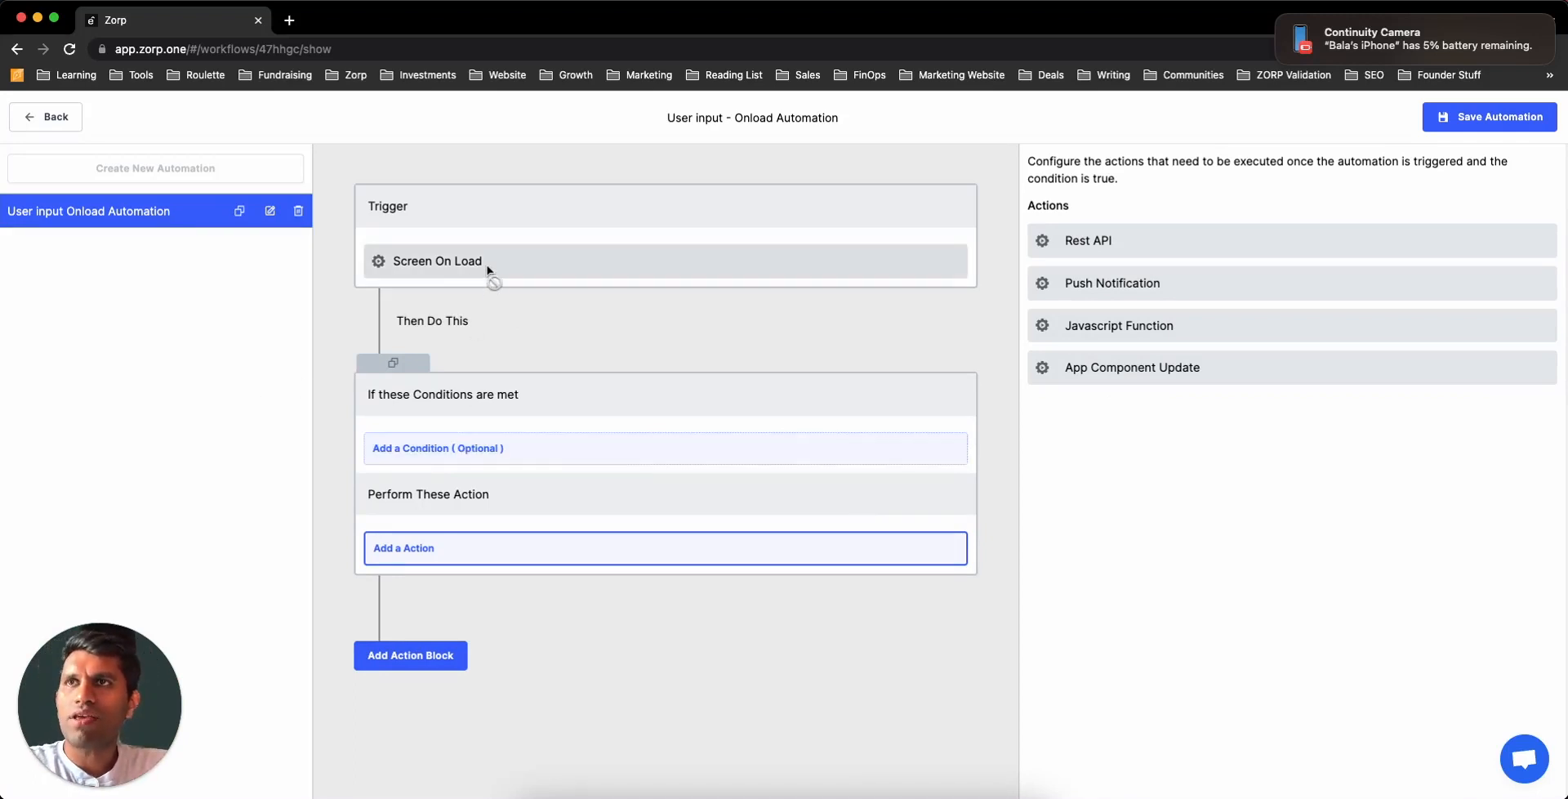
pyautogui.click(49, 121)
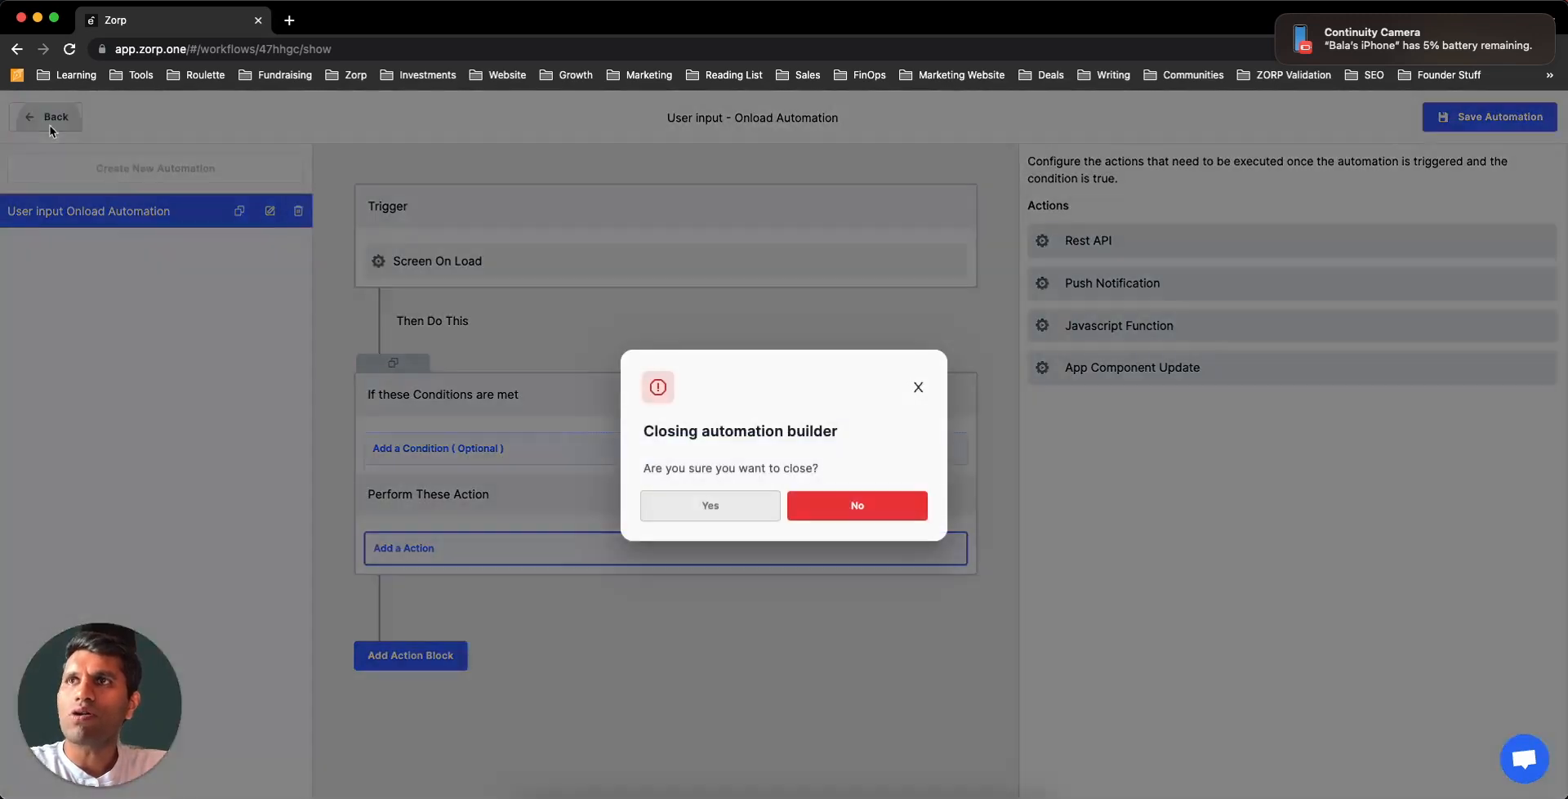
pyautogui.click(705, 506)
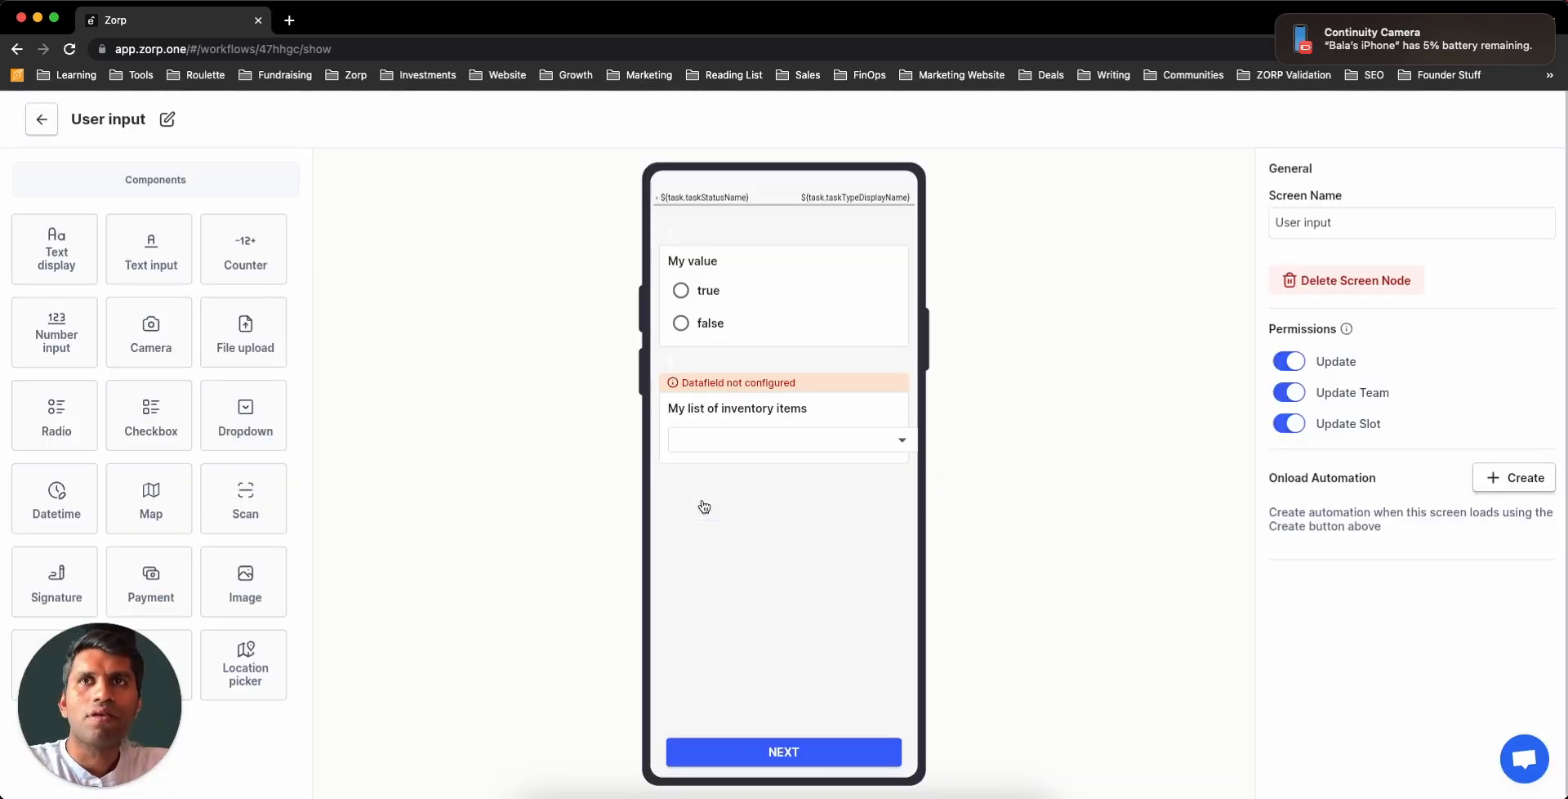
# - Try creating a component automation from the My value radio group, view the components selectable for its trigger, and close the builder without saving
pyautogui.click(758, 256)
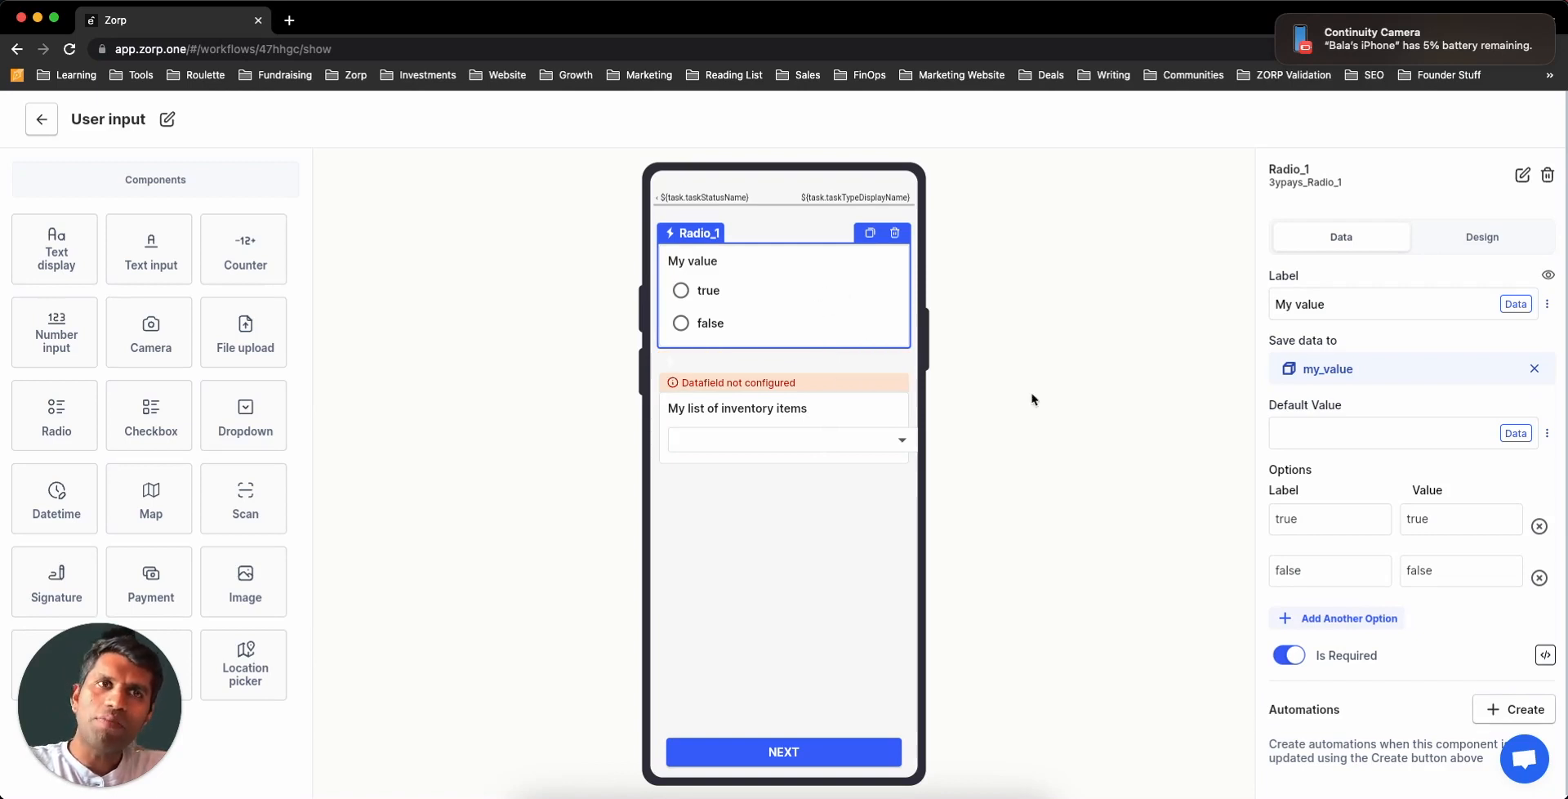
pyautogui.click(1521, 712)
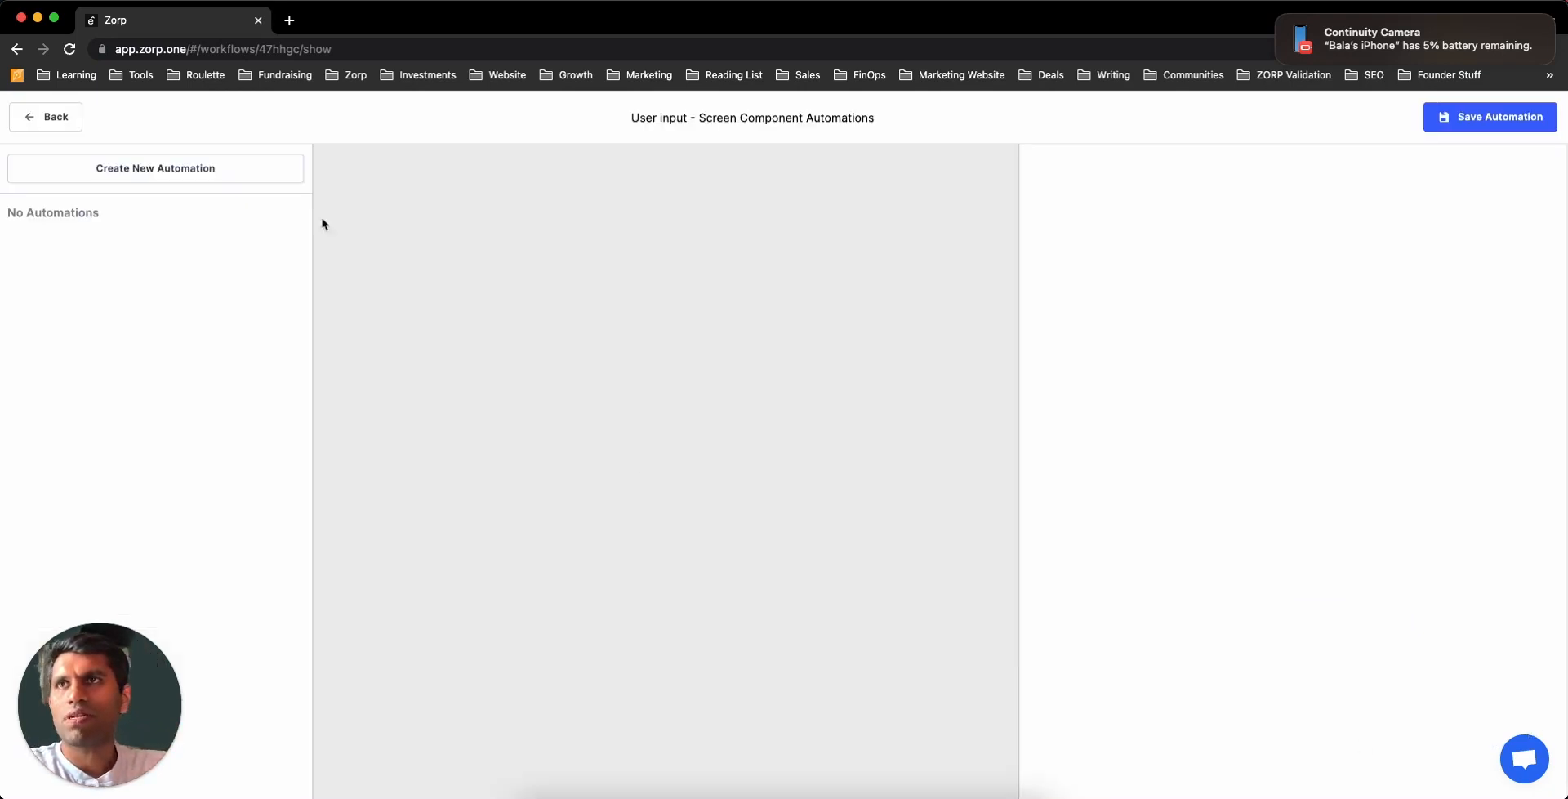
pyautogui.click(242, 168)
pyautogui.click(904, 508)
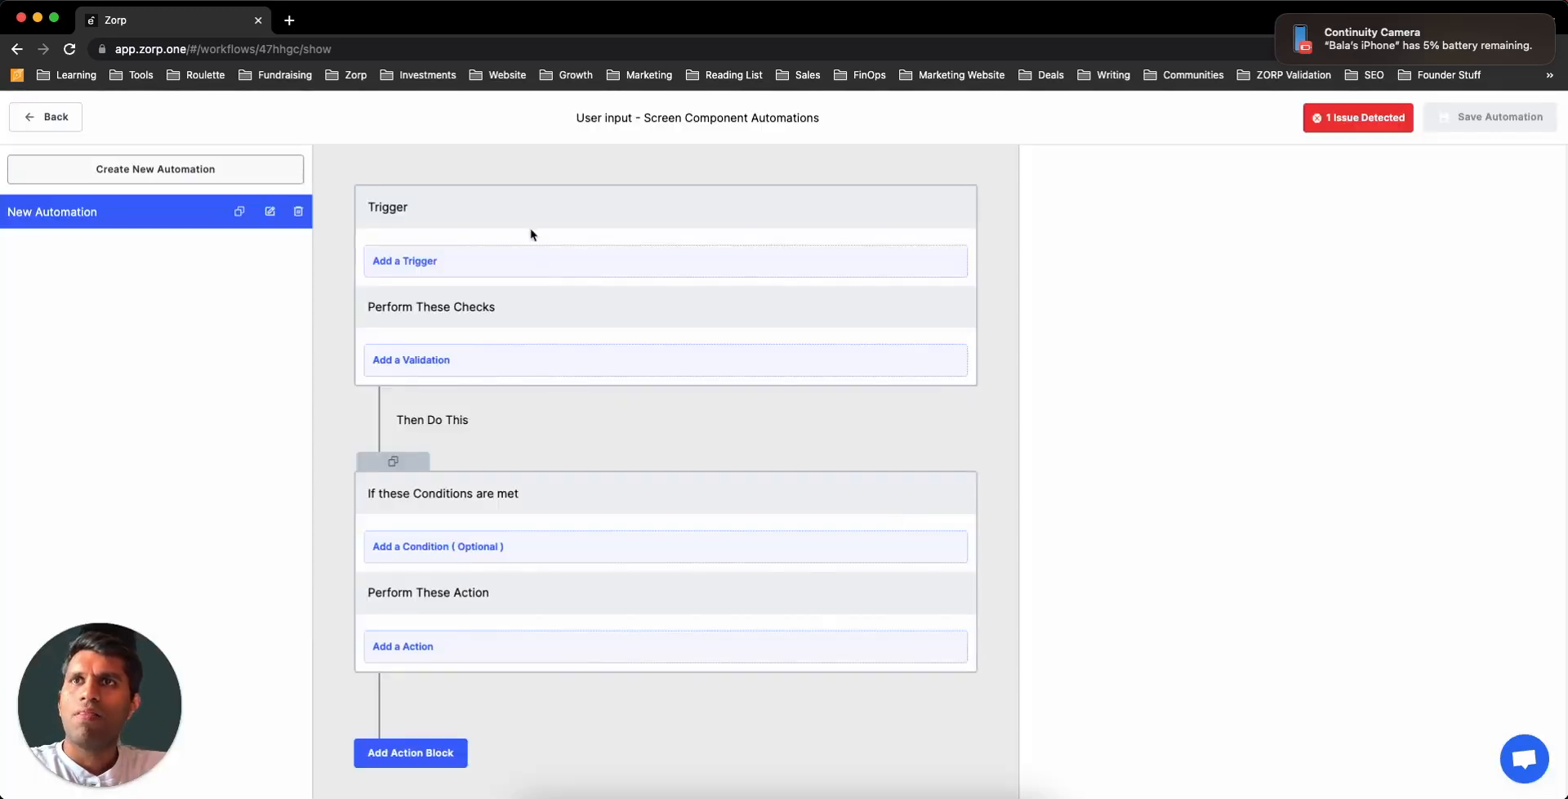
pyautogui.click(540, 262)
pyautogui.click(1097, 349)
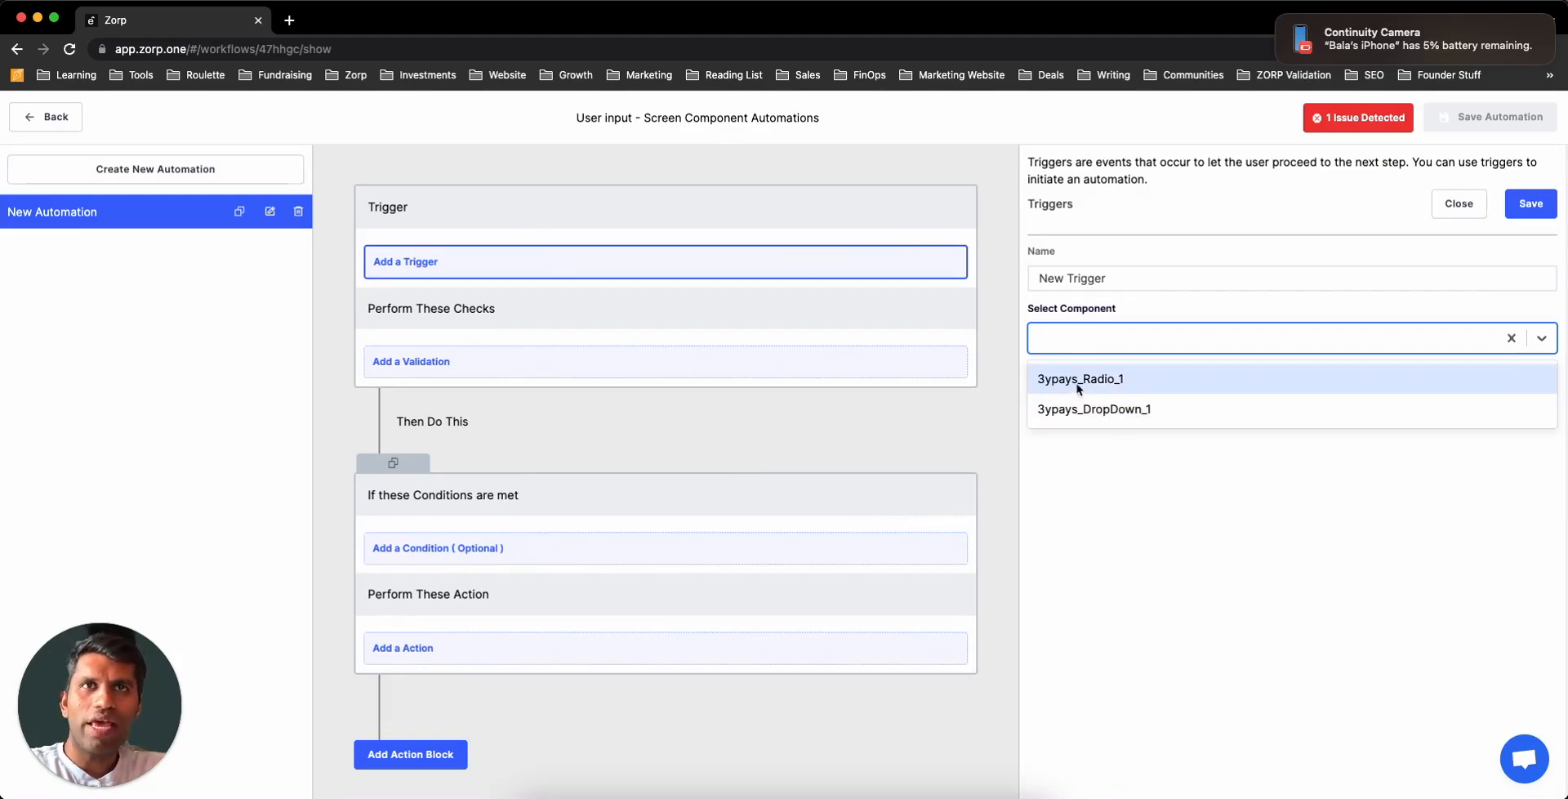
pyautogui.click(62, 117)
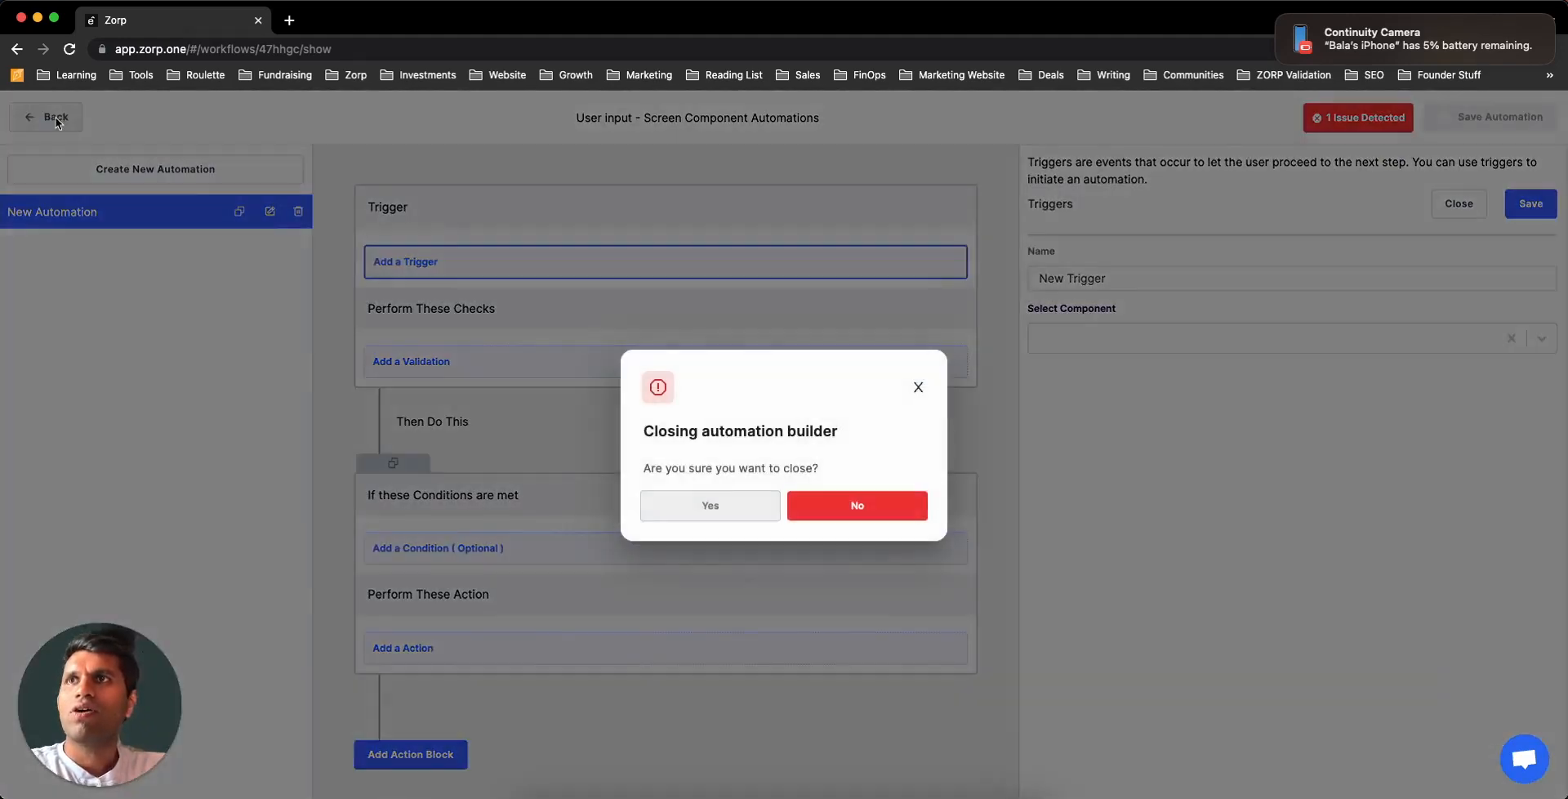
pyautogui.click(710, 510)
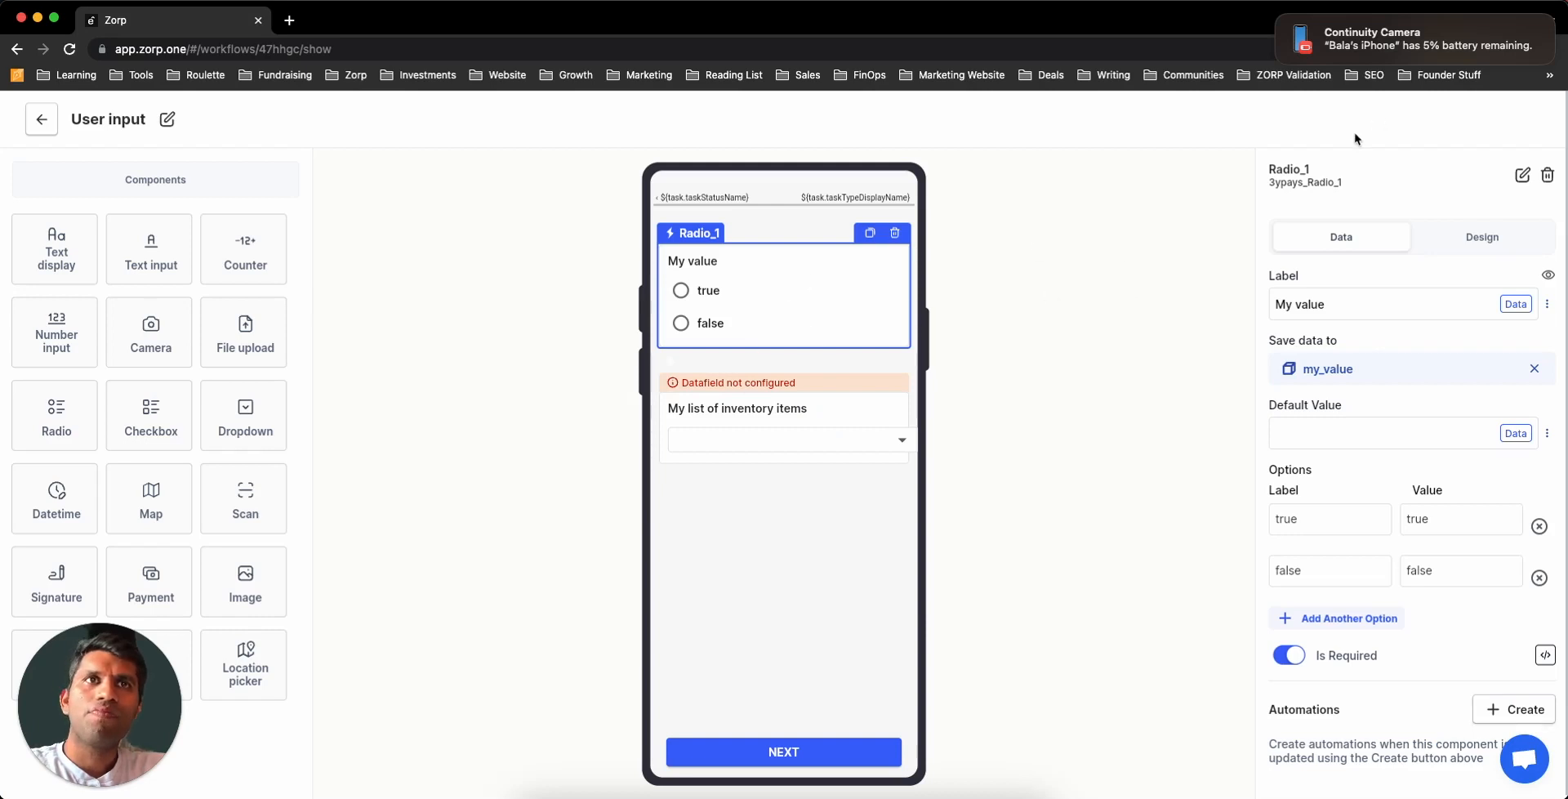
# - Rename the My value radio group's component to "My Radio Component"
pyautogui.click(1523, 175)
pyautogui.press('BackSpace')
pyautogui.press('BackSpace')
pyautogui.press('BackSpace')
pyautogui.press('BackSpace')
pyautogui.press('BackSpace')
pyautogui.press('BackSpace')
pyautogui.press('BackSpace')
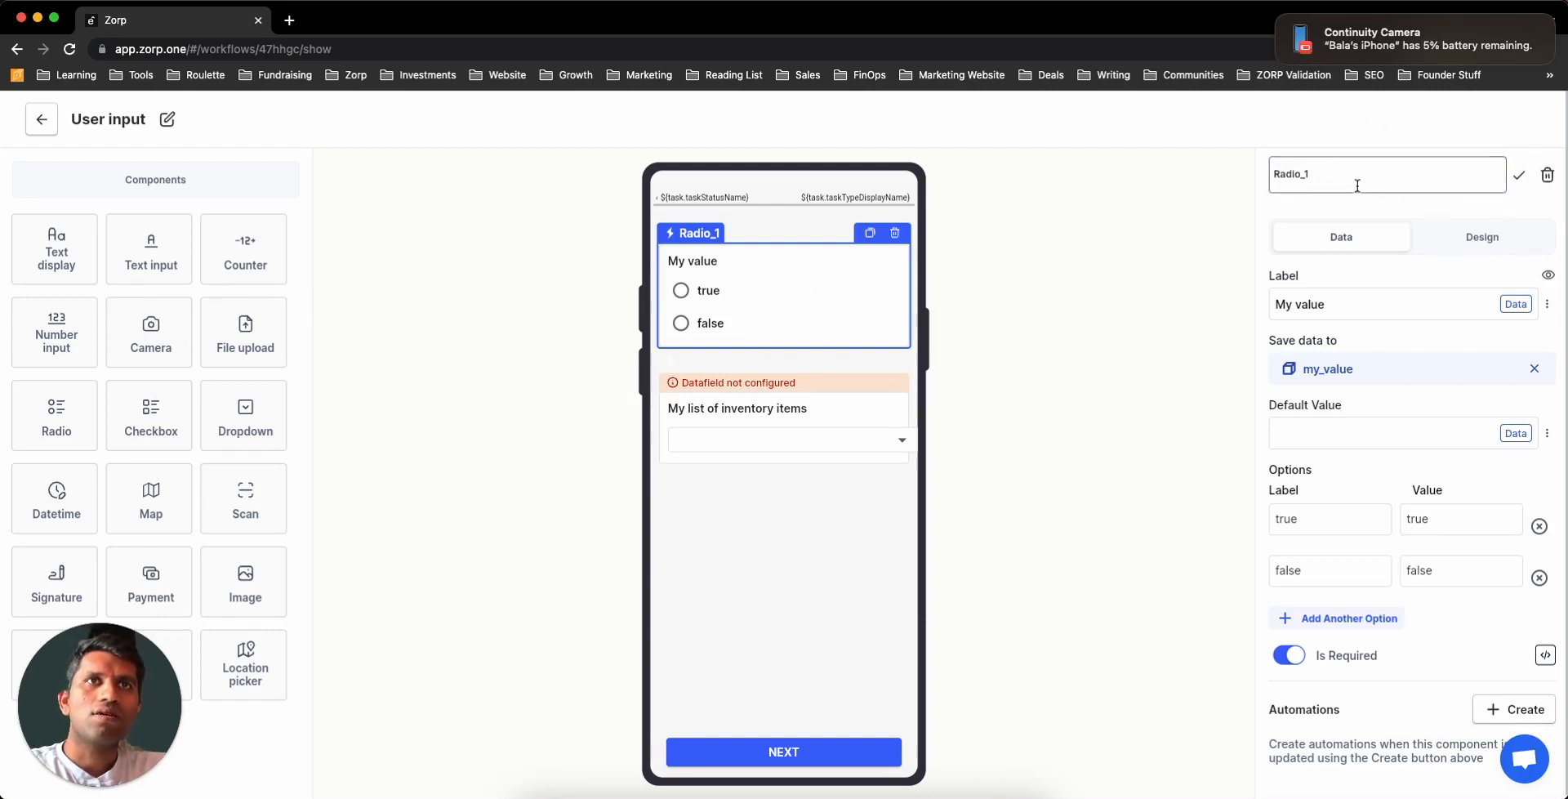
pyautogui.write('My Radio')
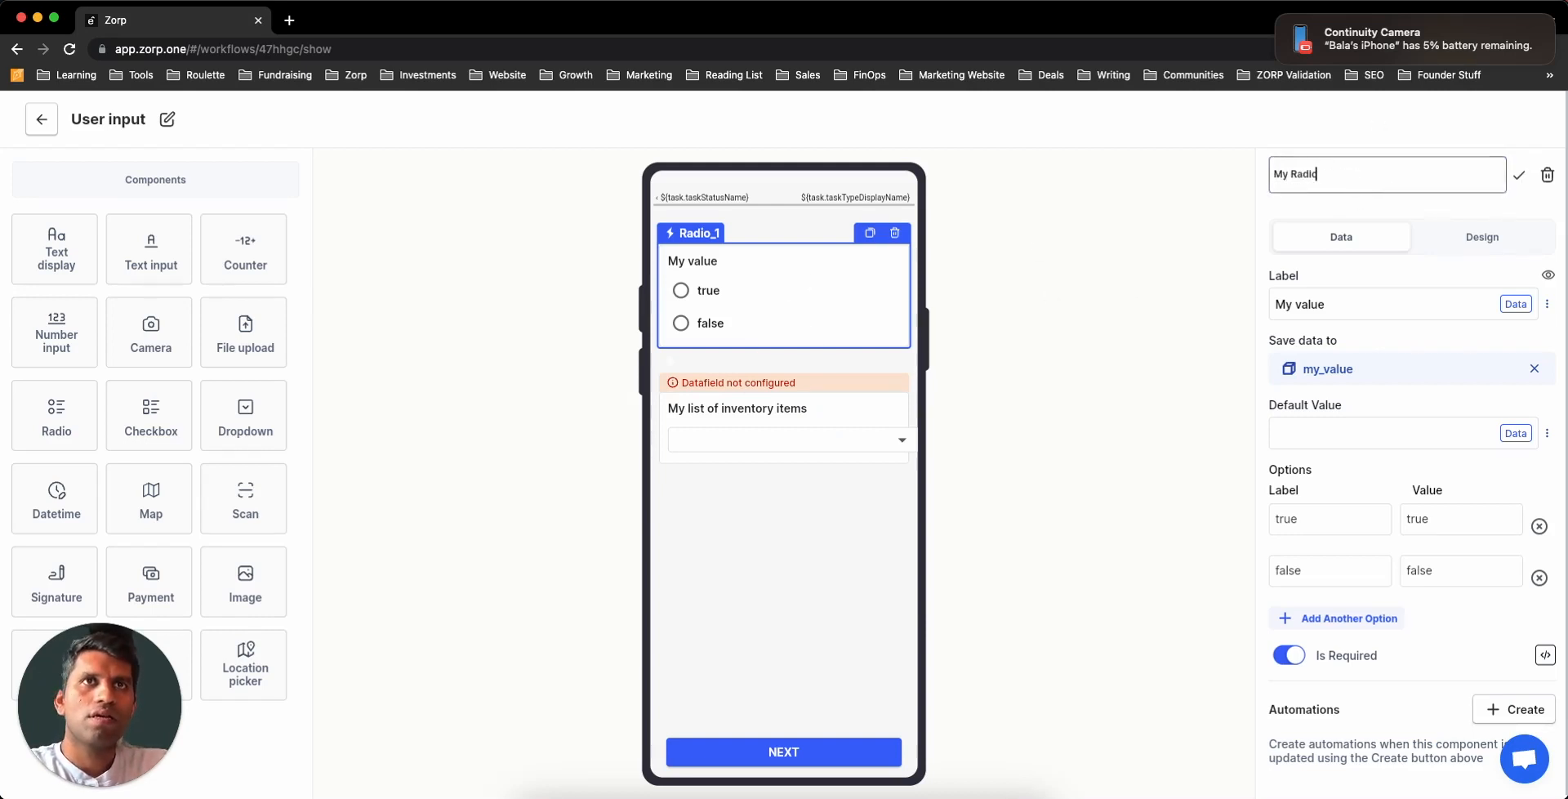
pyautogui.write(' Conponent')
pyautogui.press('Return')
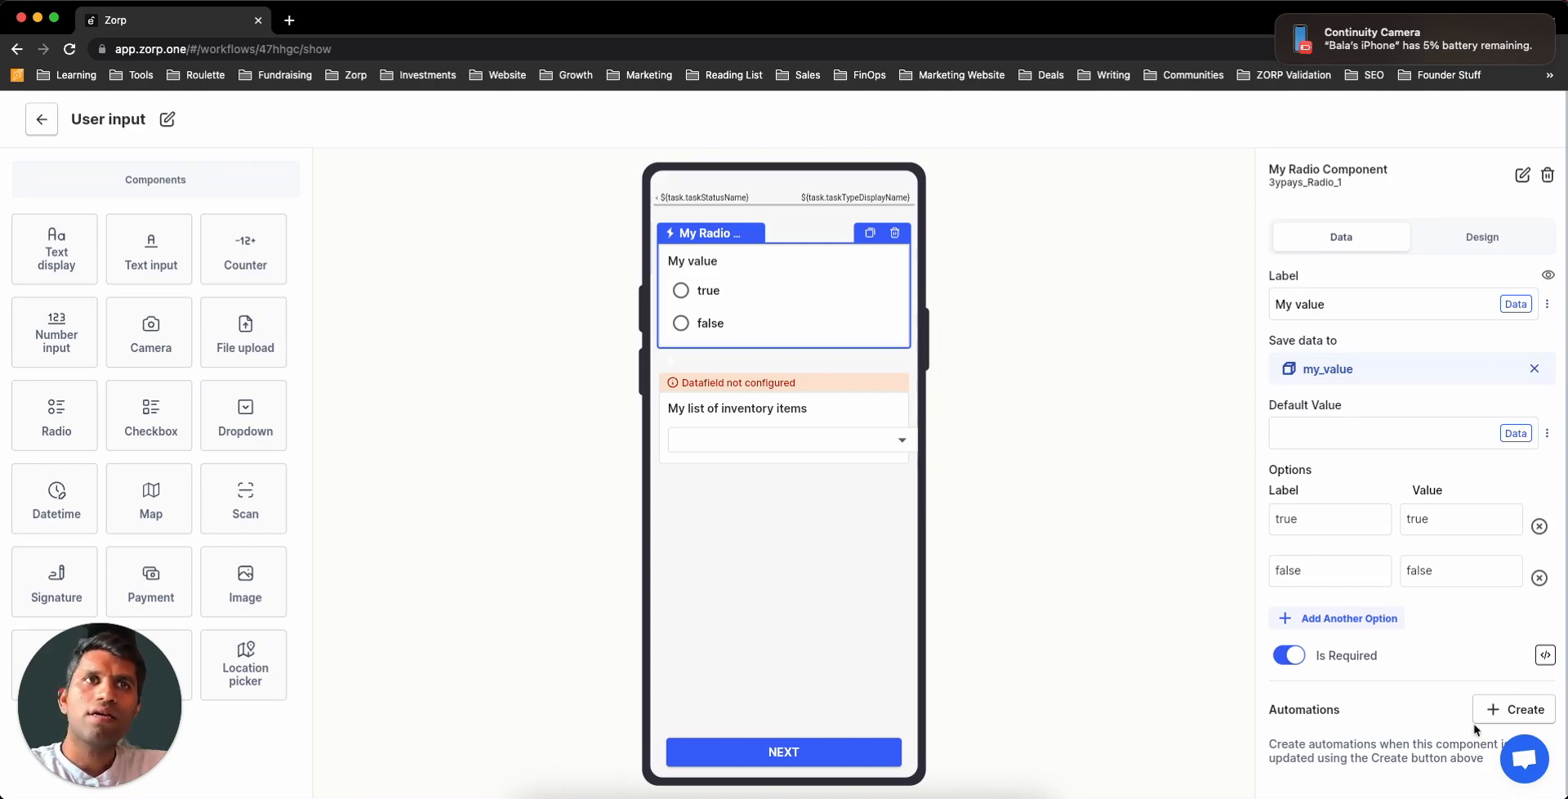
# - Try a new component automation with an On Value Change trigger on 3ypays_Radio_1, and close the builder without saving the automation
pyautogui.click(1527, 709)
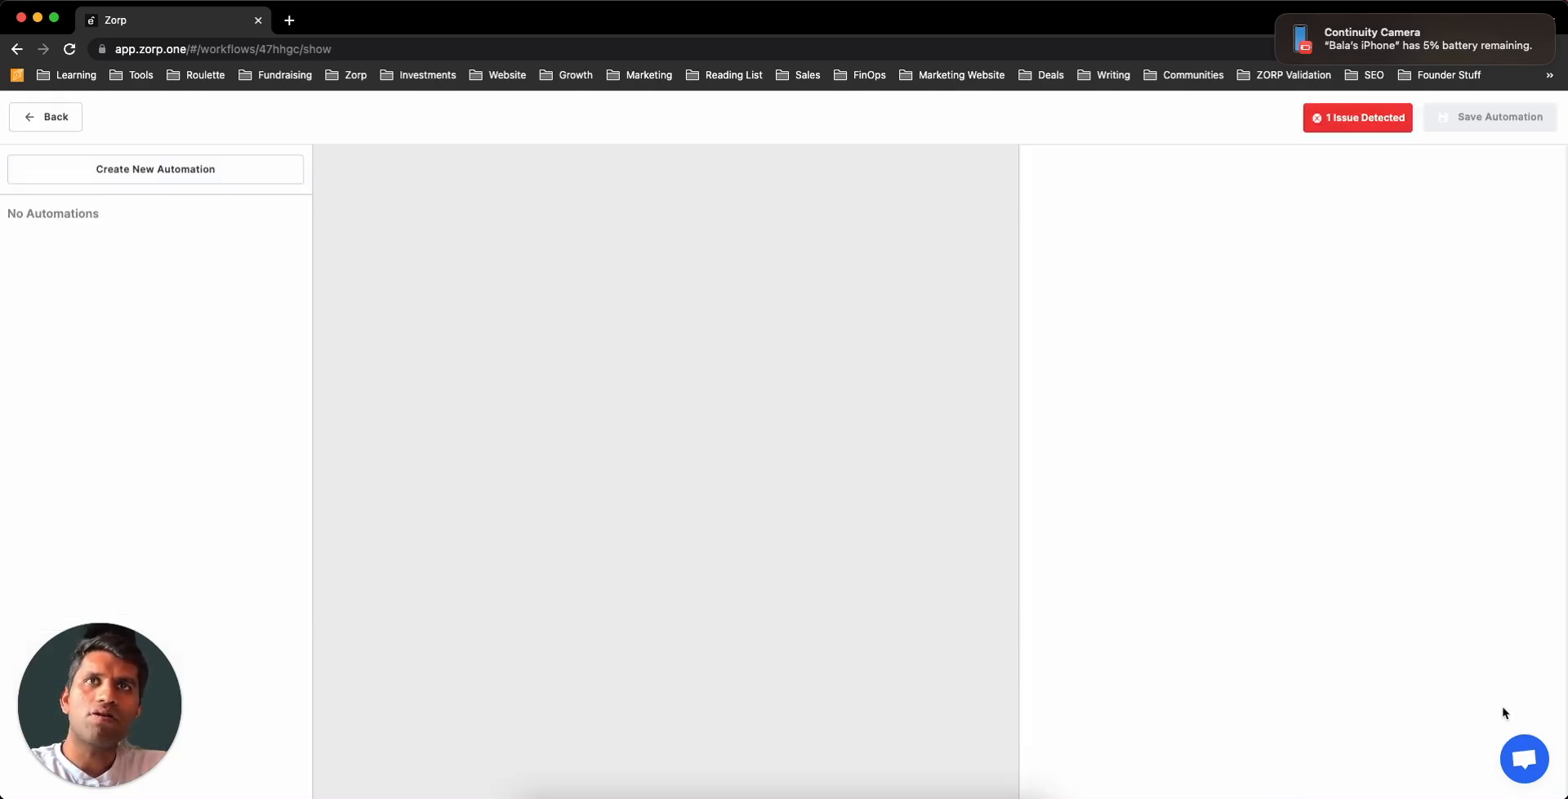
pyautogui.click(133, 162)
pyautogui.click(896, 509)
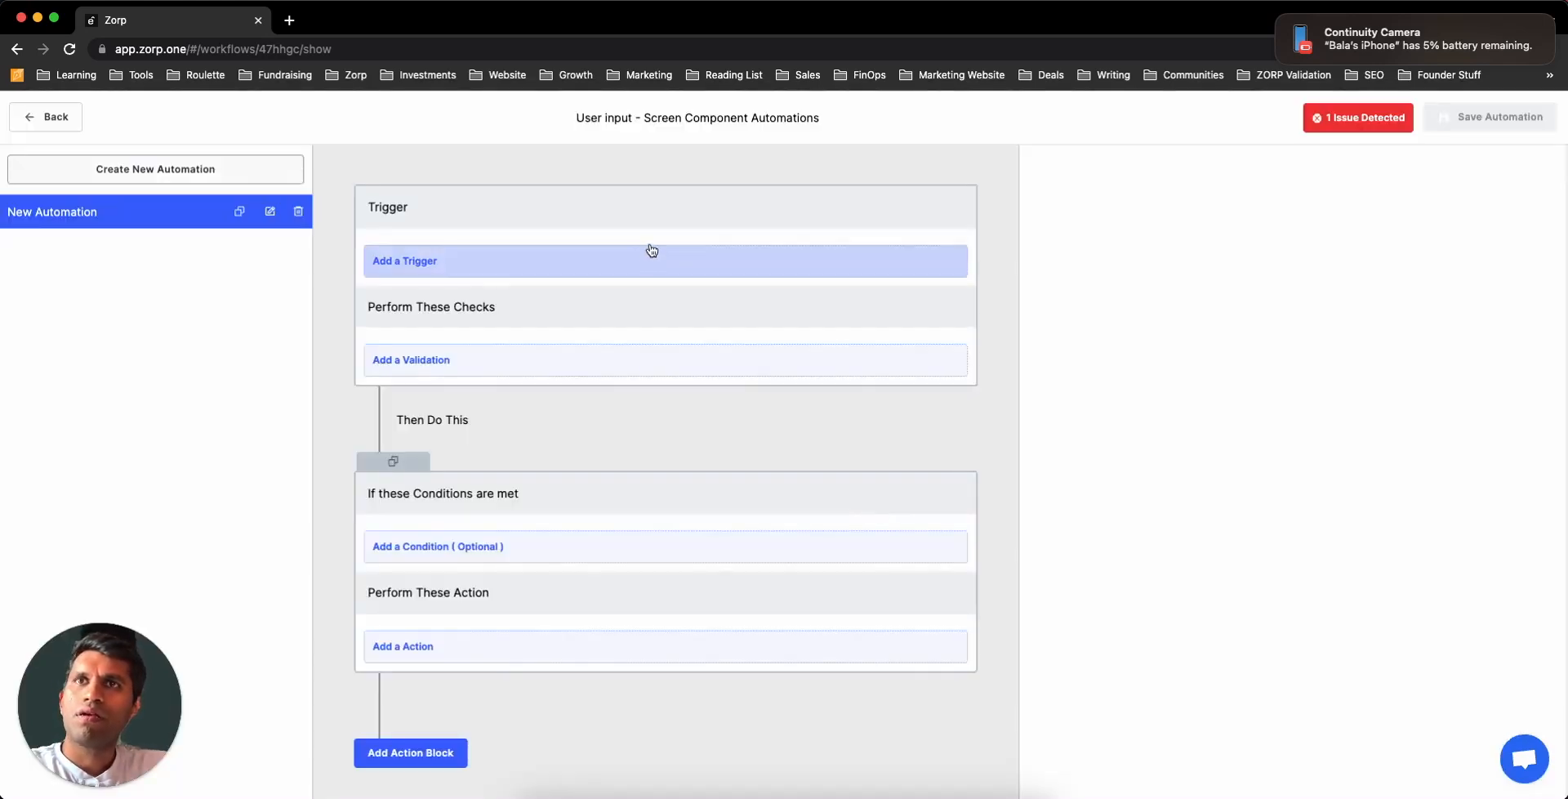
pyautogui.click(684, 264)
pyautogui.click(1090, 342)
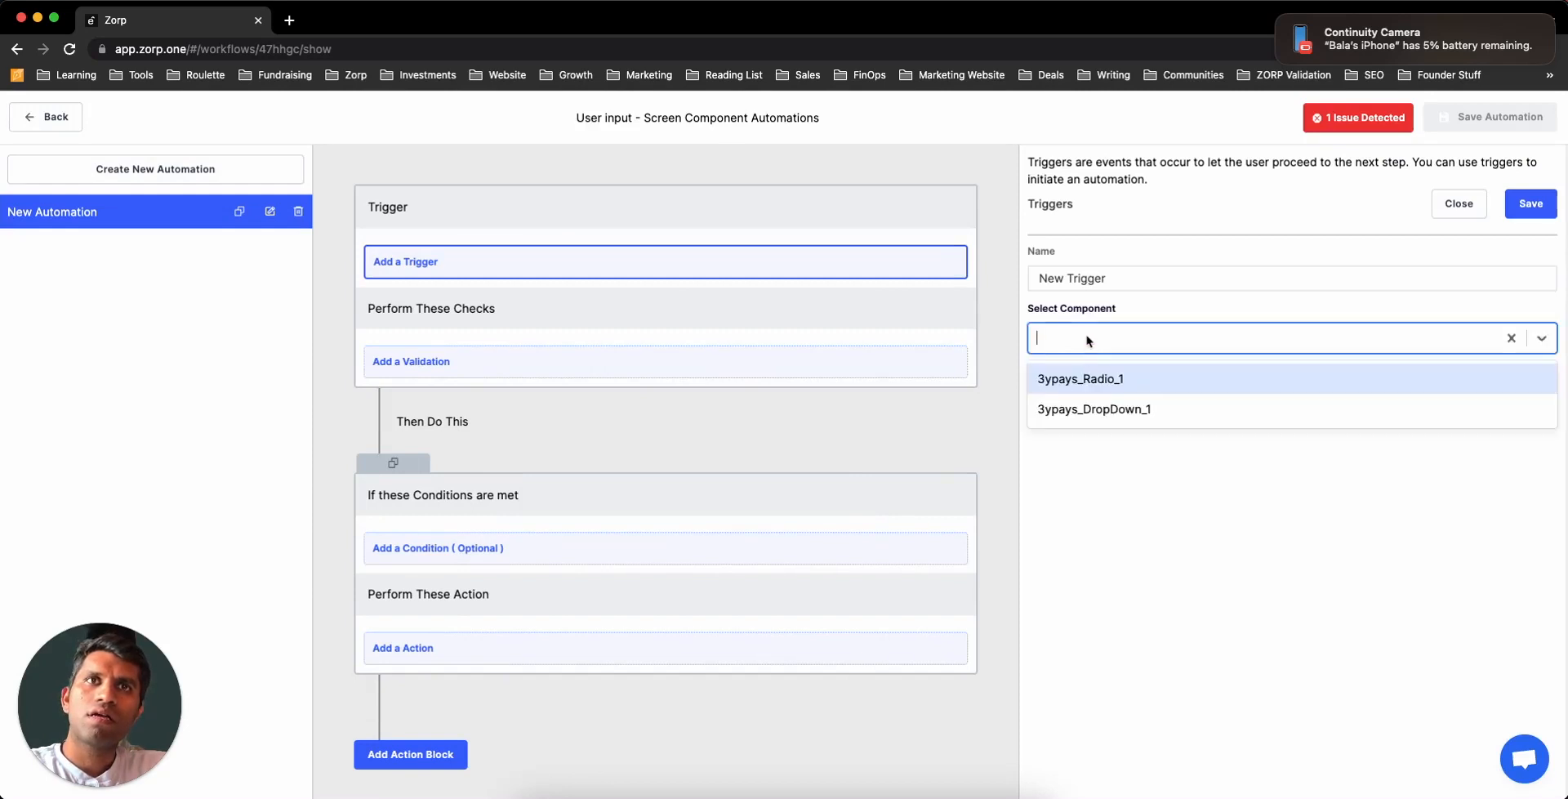
pyautogui.click(1097, 381)
pyautogui.click(1127, 400)
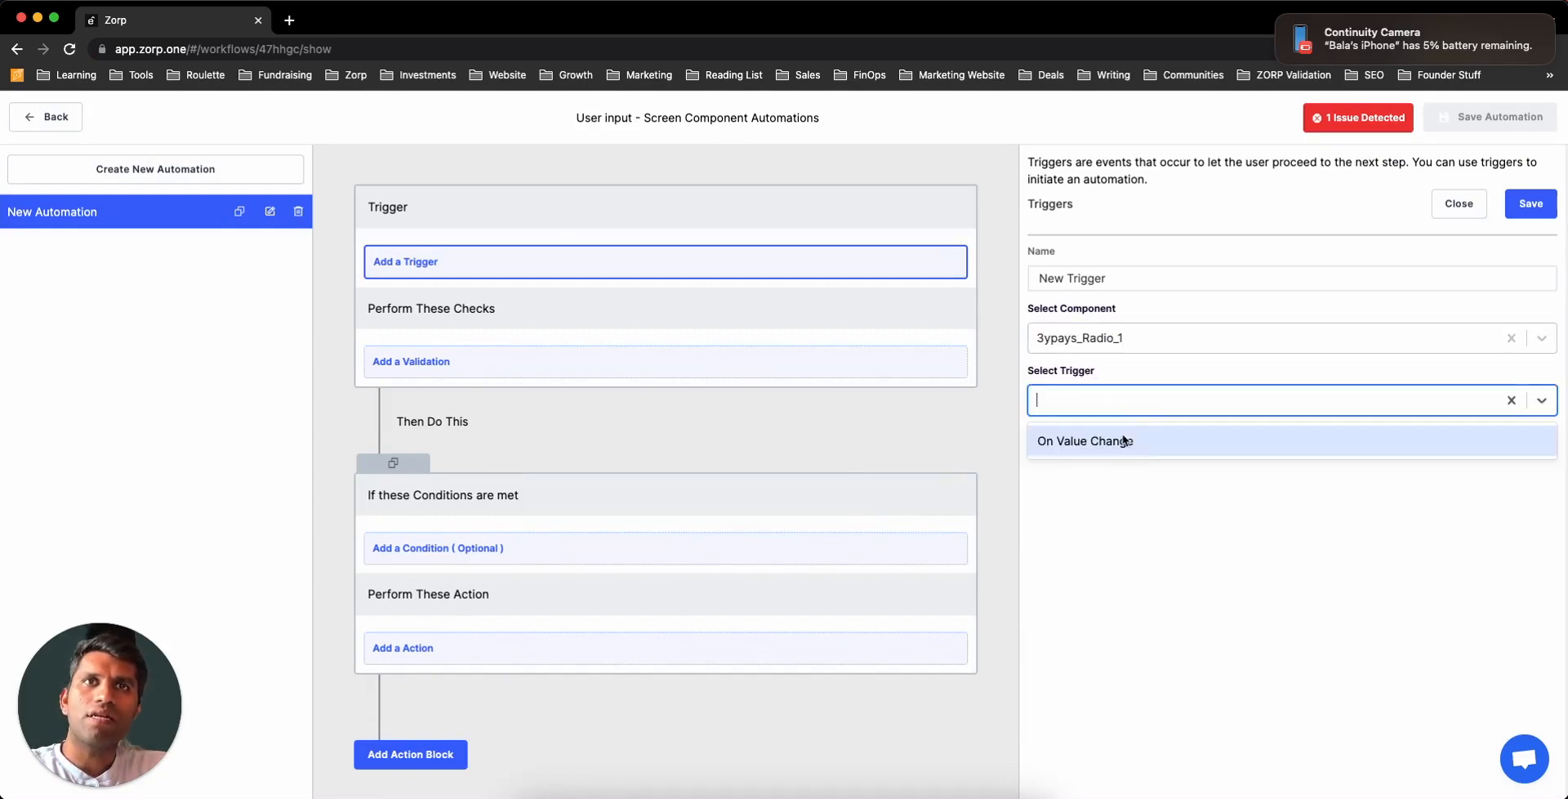
pyautogui.click(1124, 441)
pyautogui.click(1208, 471)
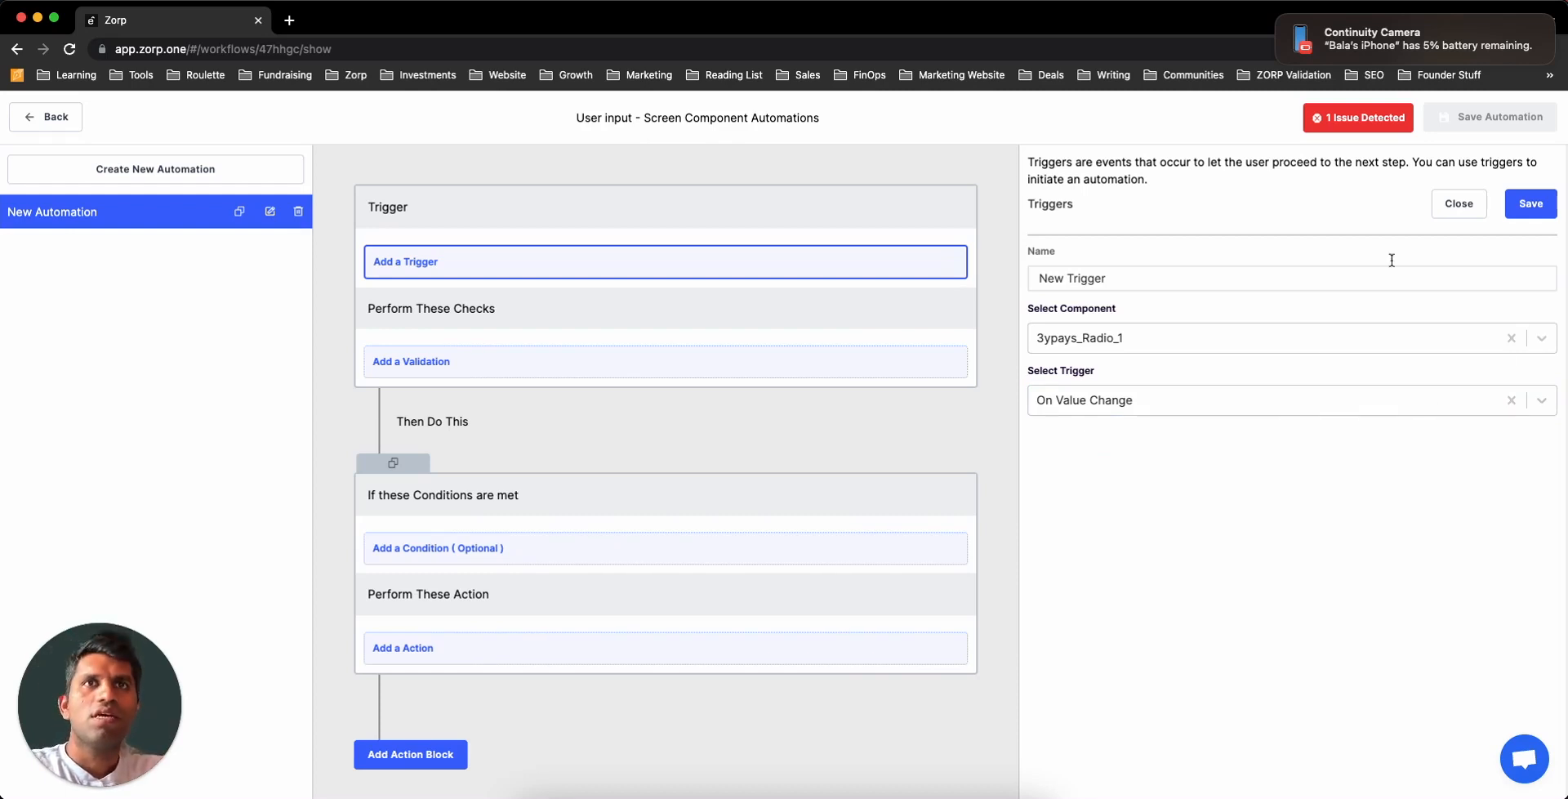
pyautogui.click(1529, 206)
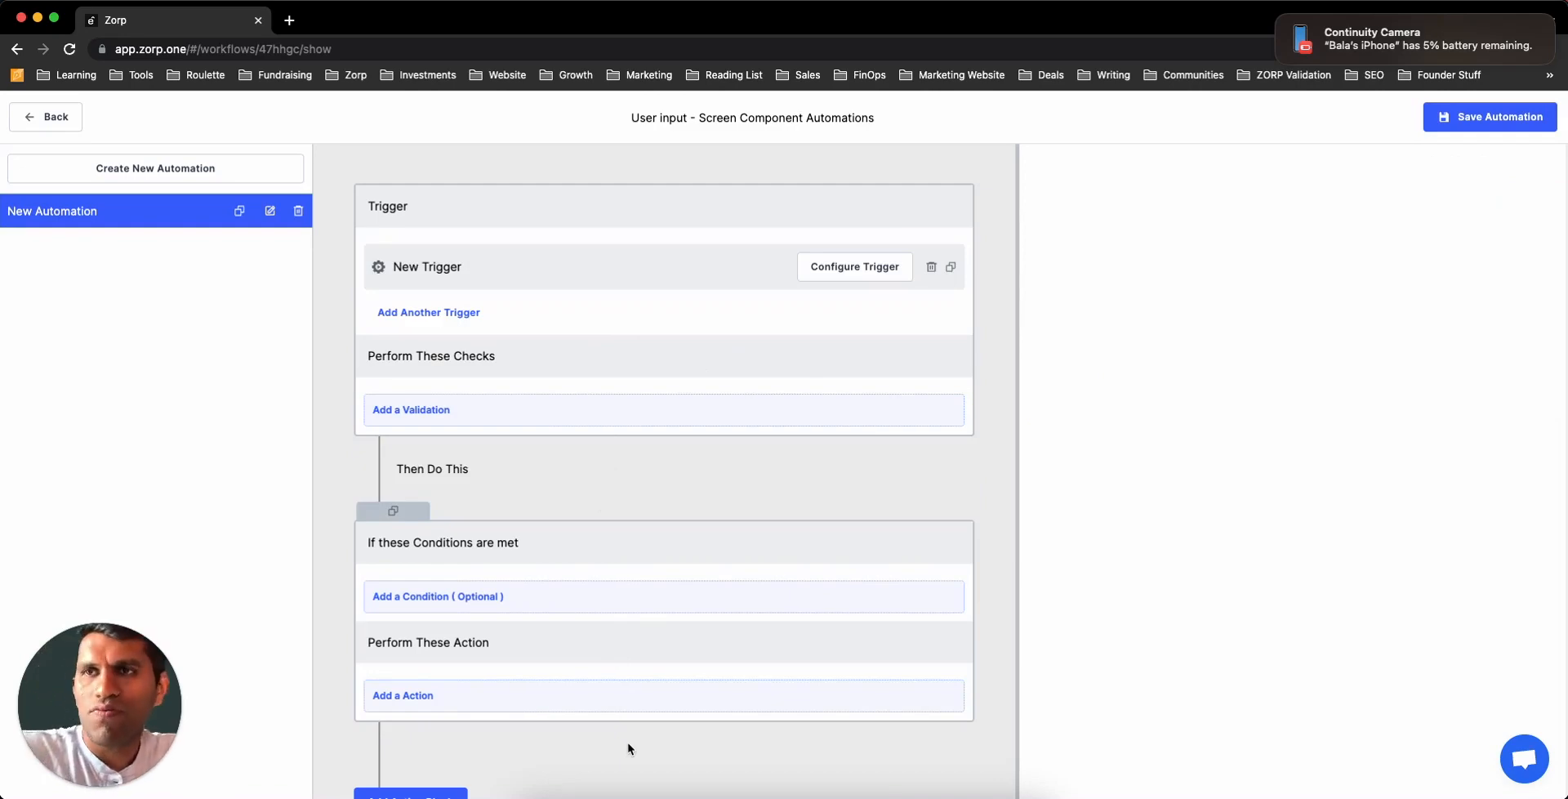
pyautogui.click(55, 120)
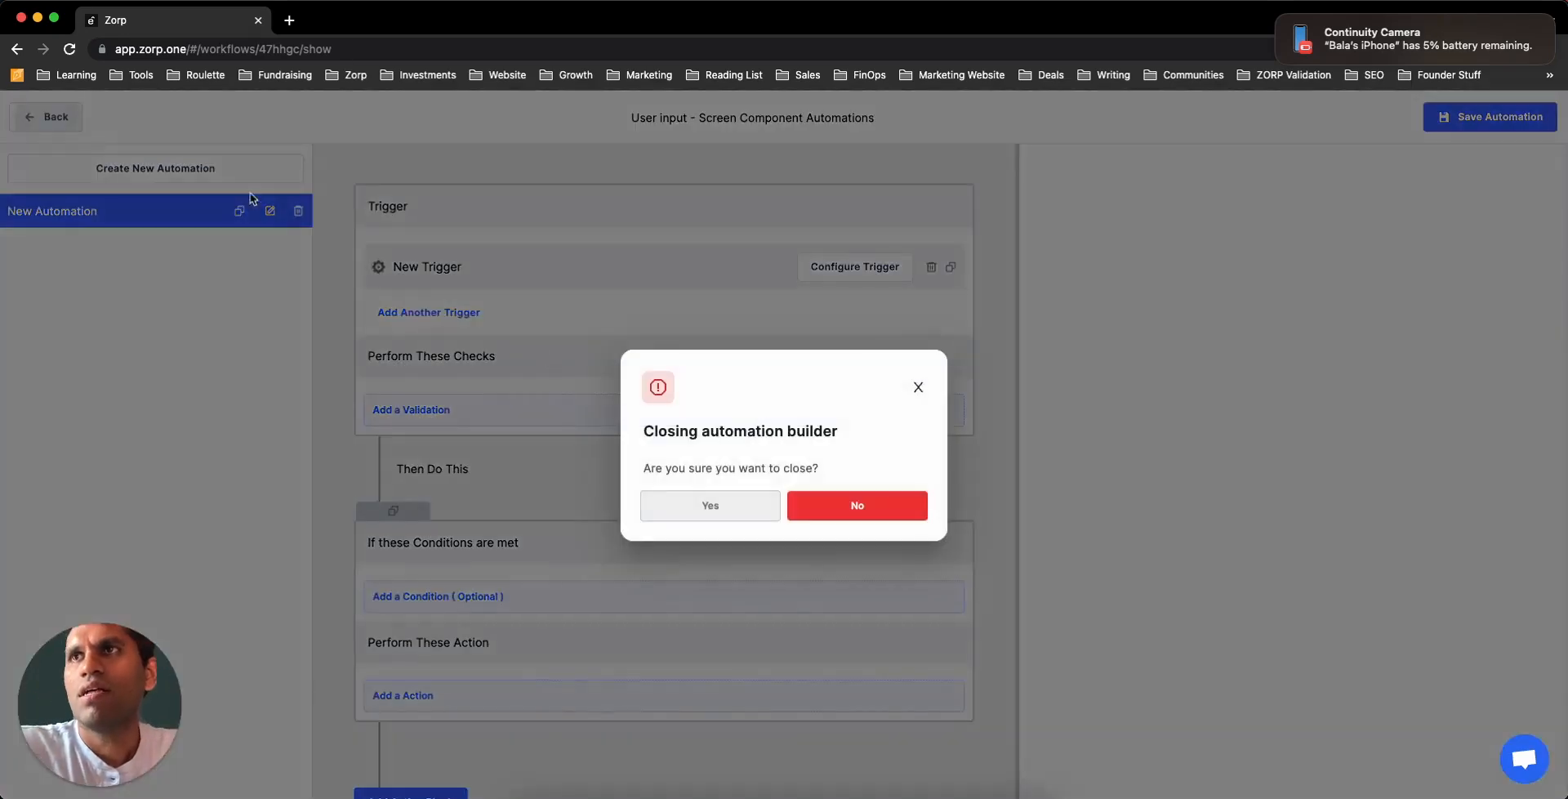
pyautogui.click(732, 503)
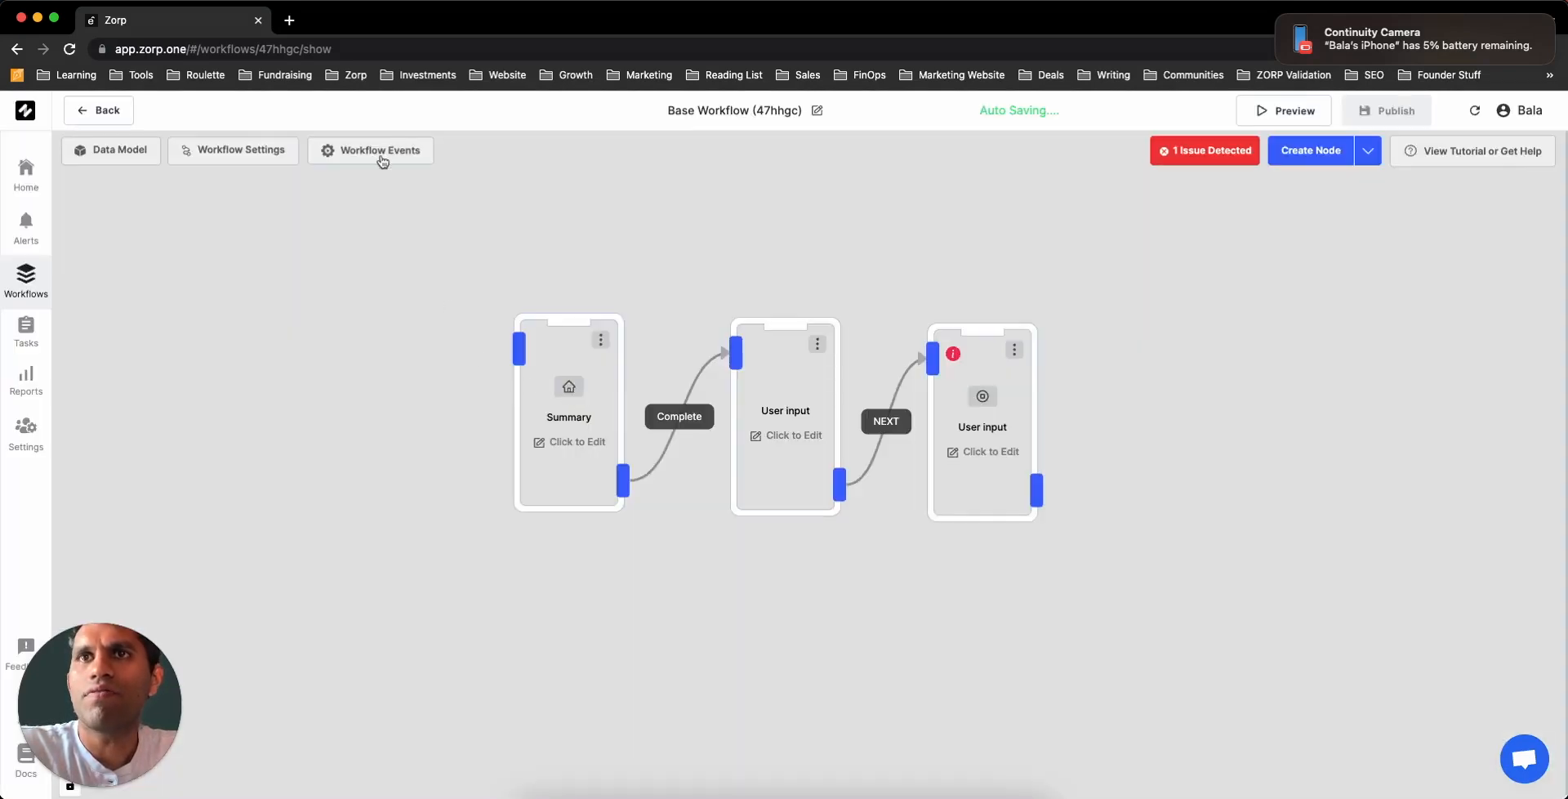
# - Review the triggers available to New Automation in the workflow events, and close the automation builder
pyautogui.click(384, 151)
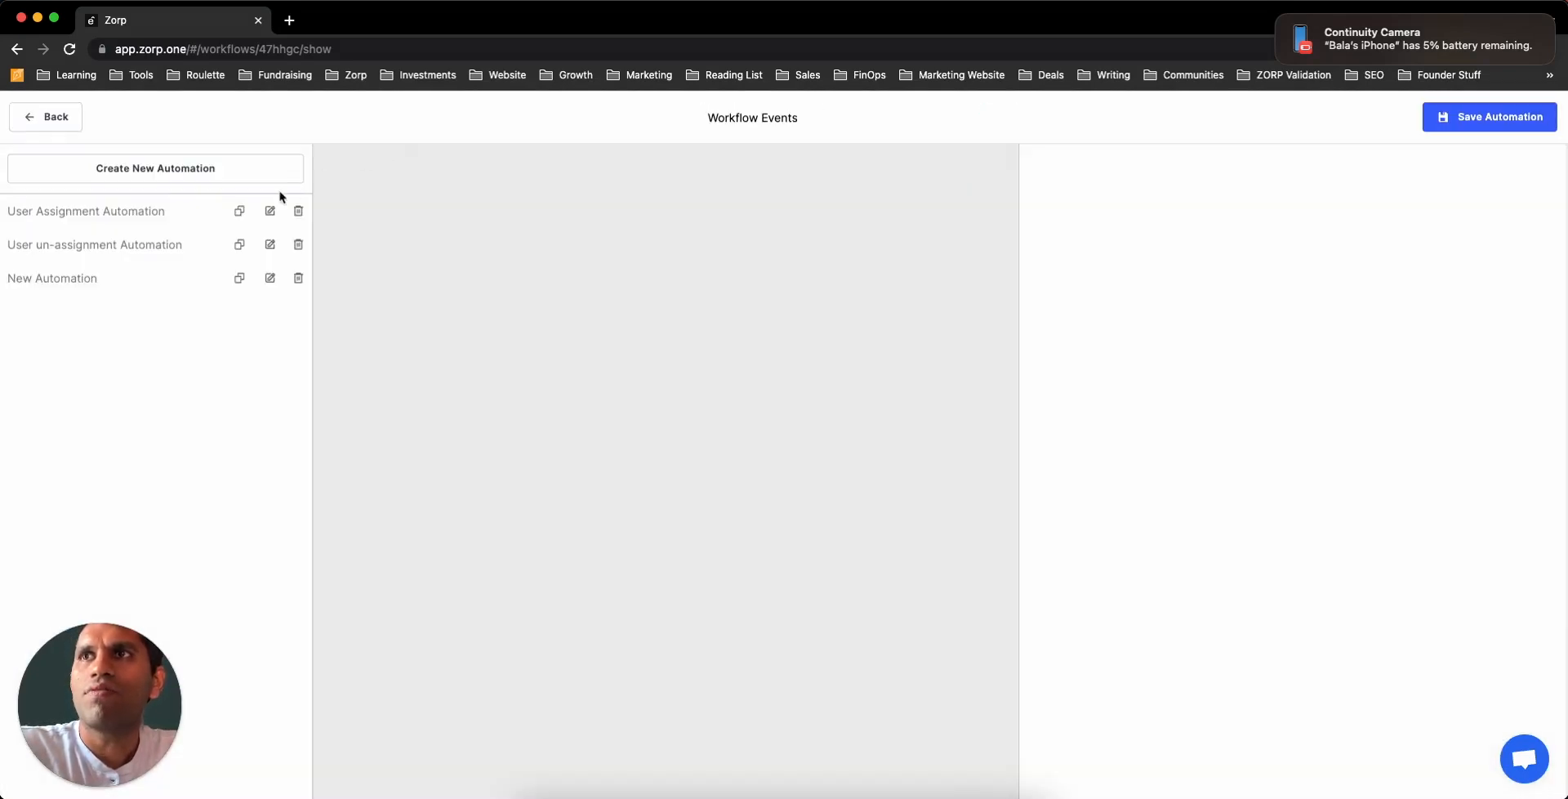
pyautogui.click(122, 278)
pyautogui.click(586, 285)
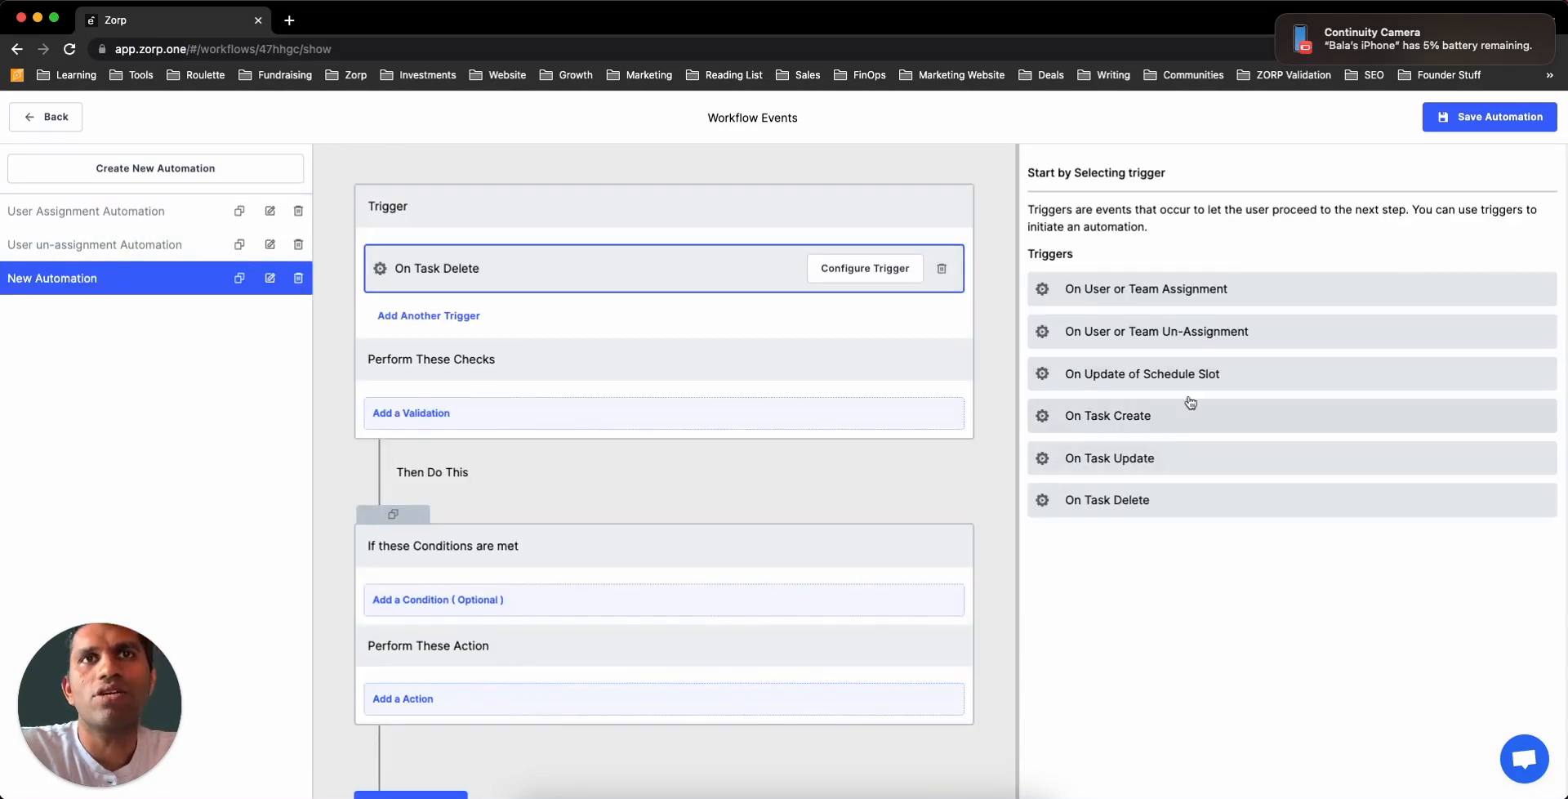
pyautogui.click(48, 117)
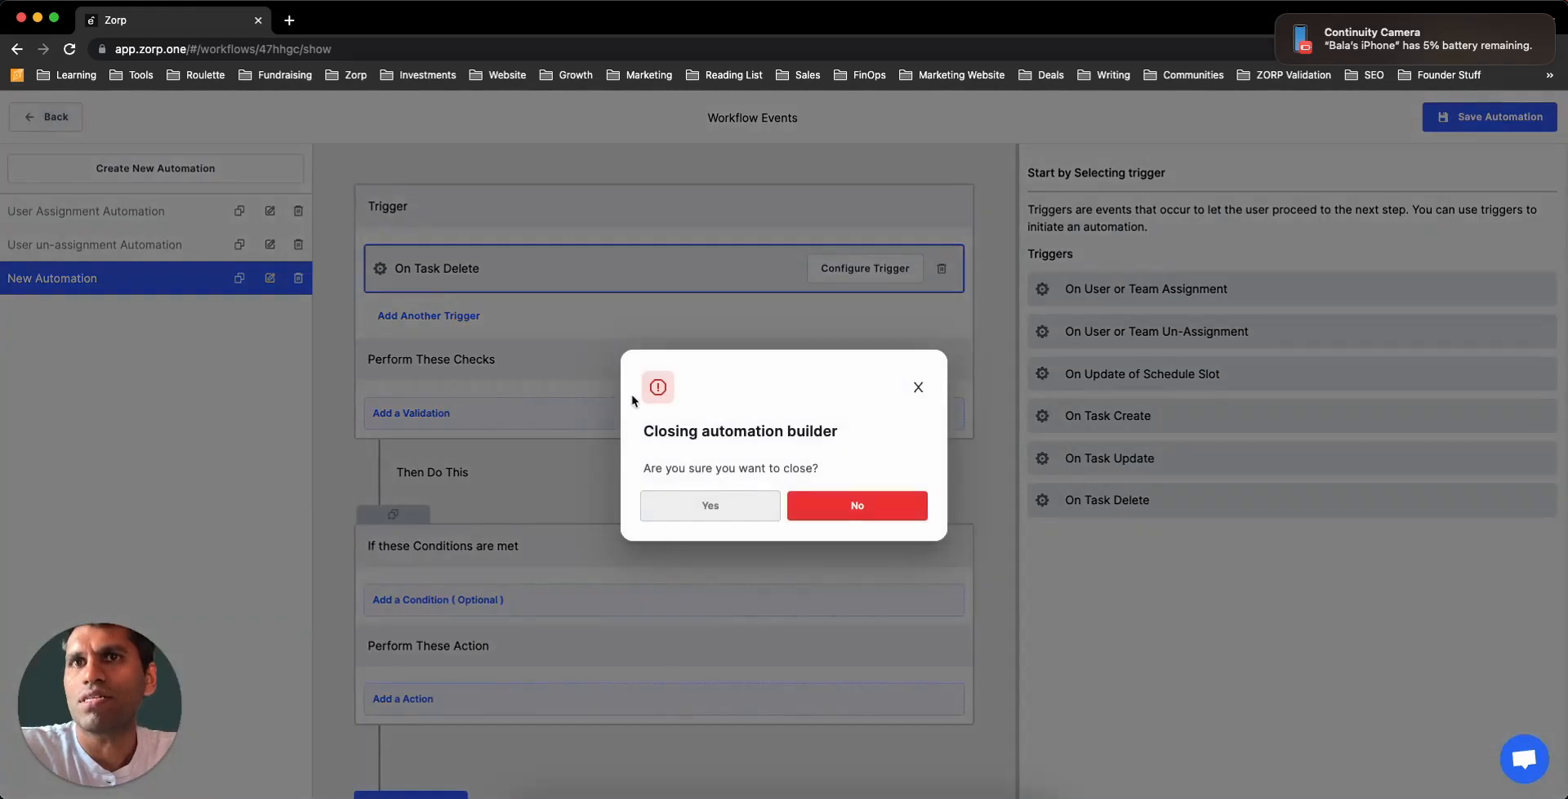
pyautogui.click(734, 513)
# - Review the automation options of the Complete transition, the Summary screen and its first text input, and return to the workflow canvas
pyautogui.click(697, 390)
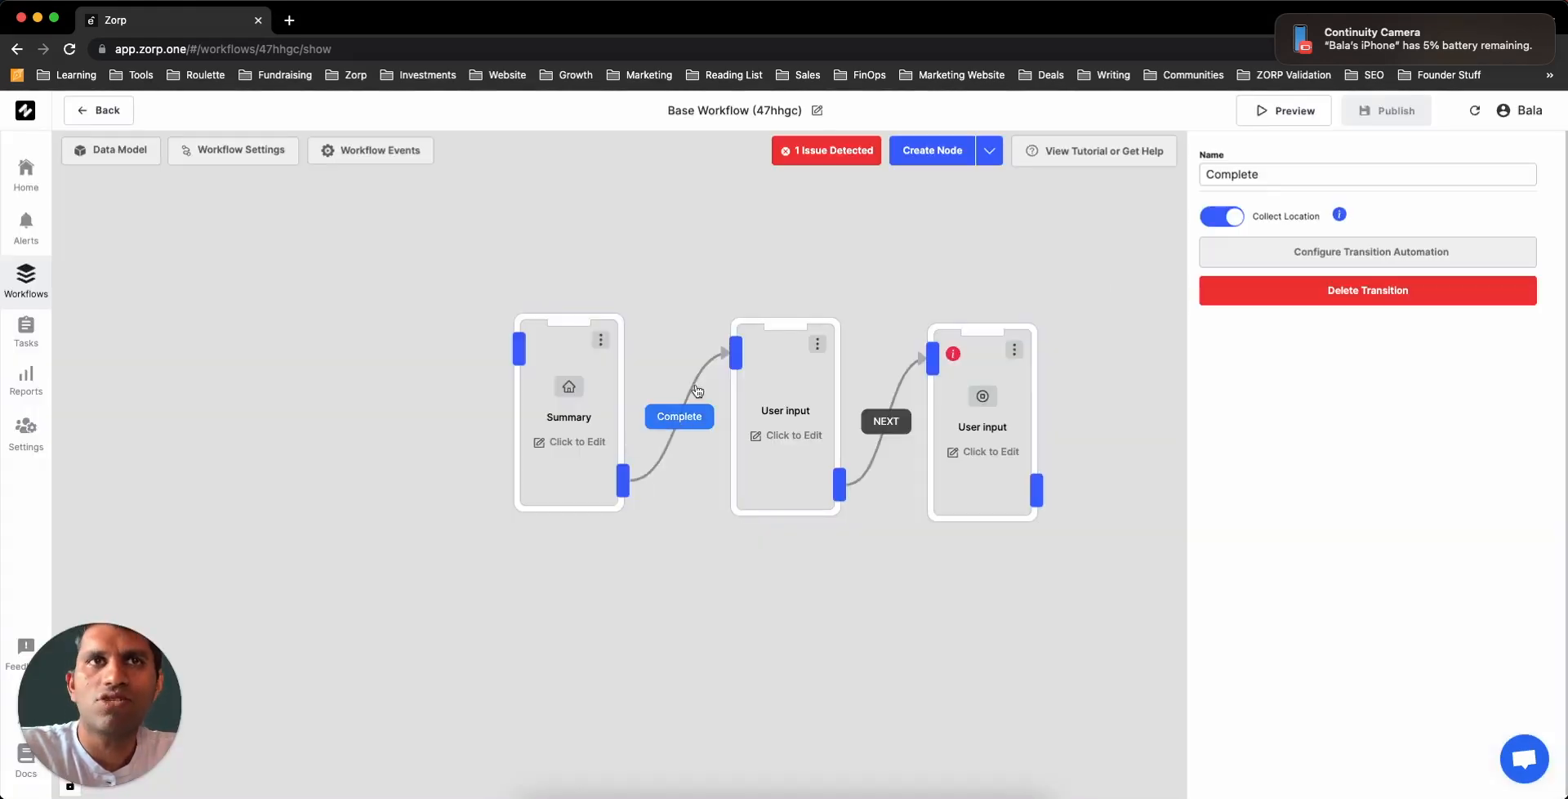
pyautogui.click(585, 442)
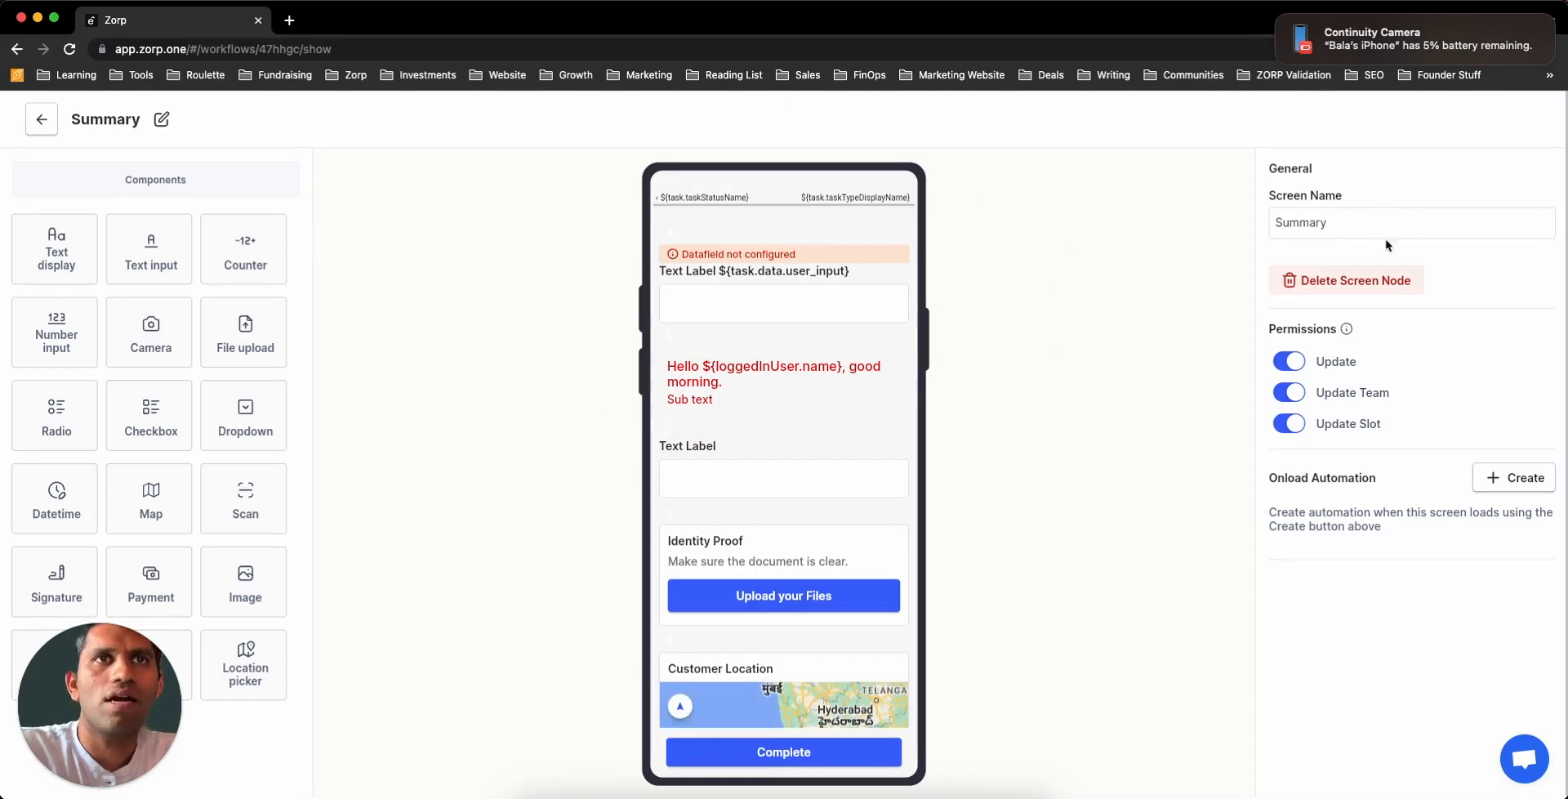
pyautogui.click(805, 276)
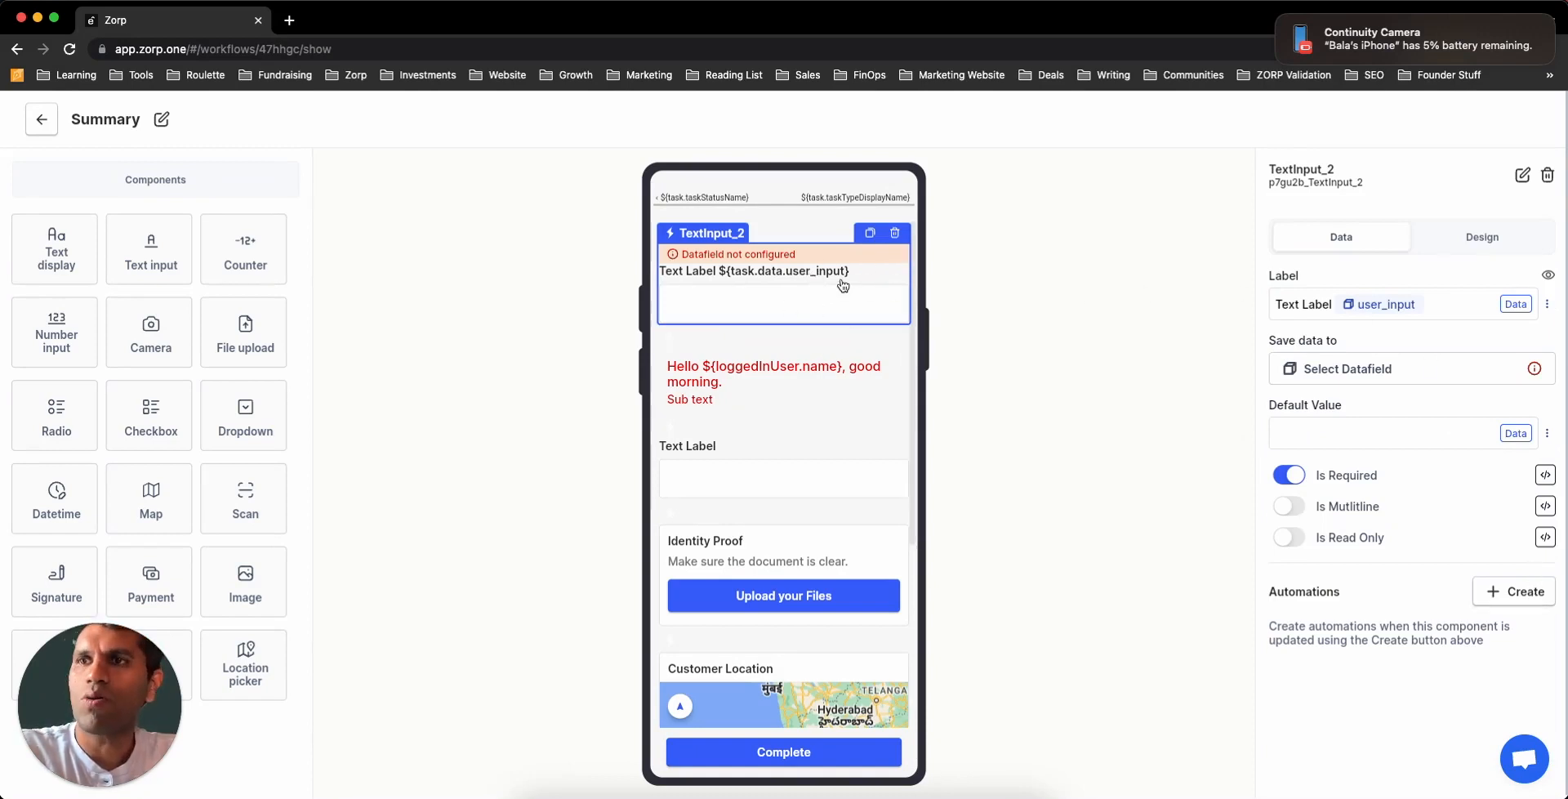
pyautogui.click(43, 127)
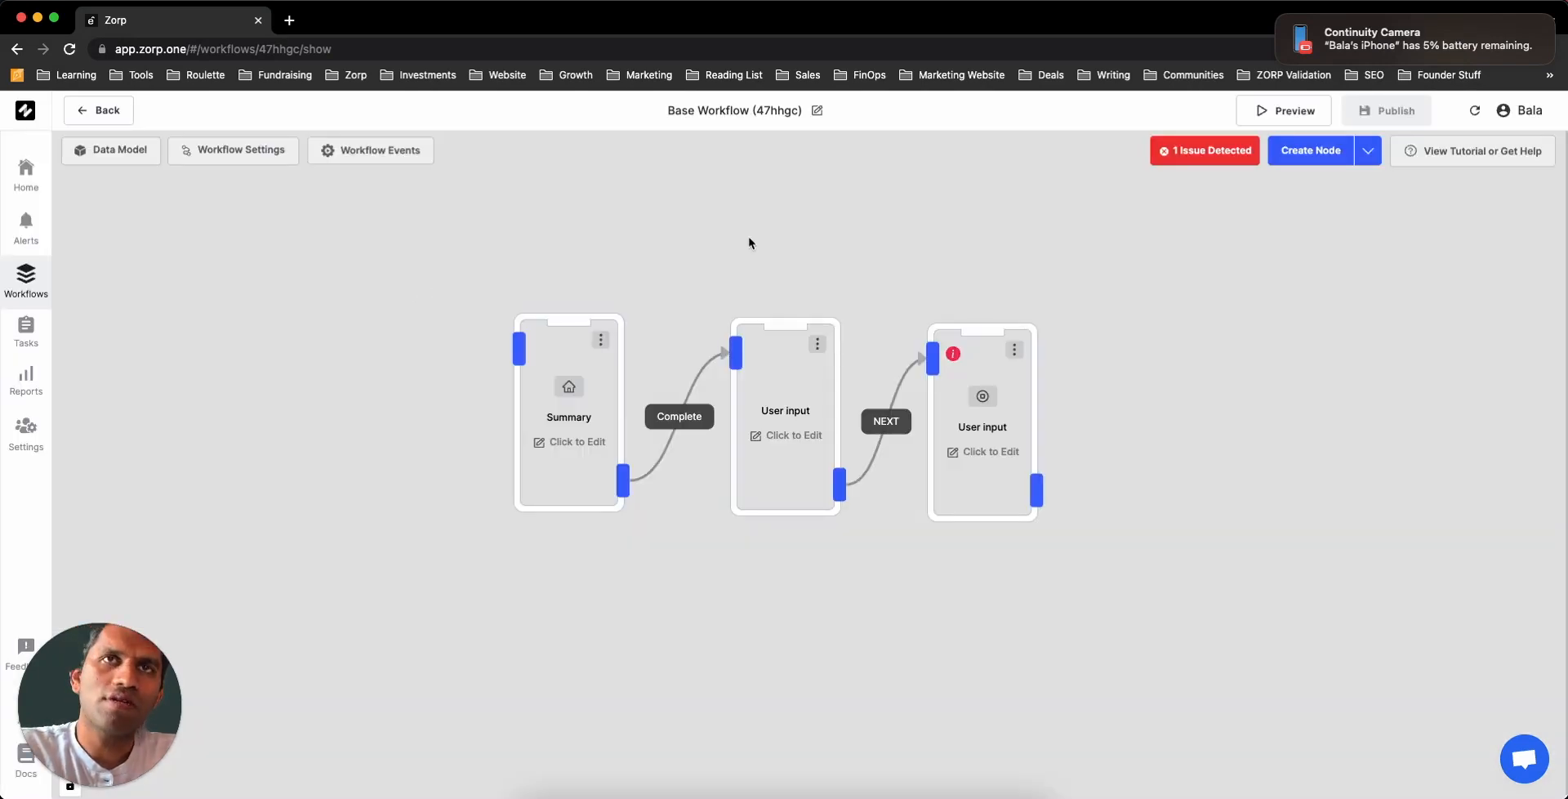